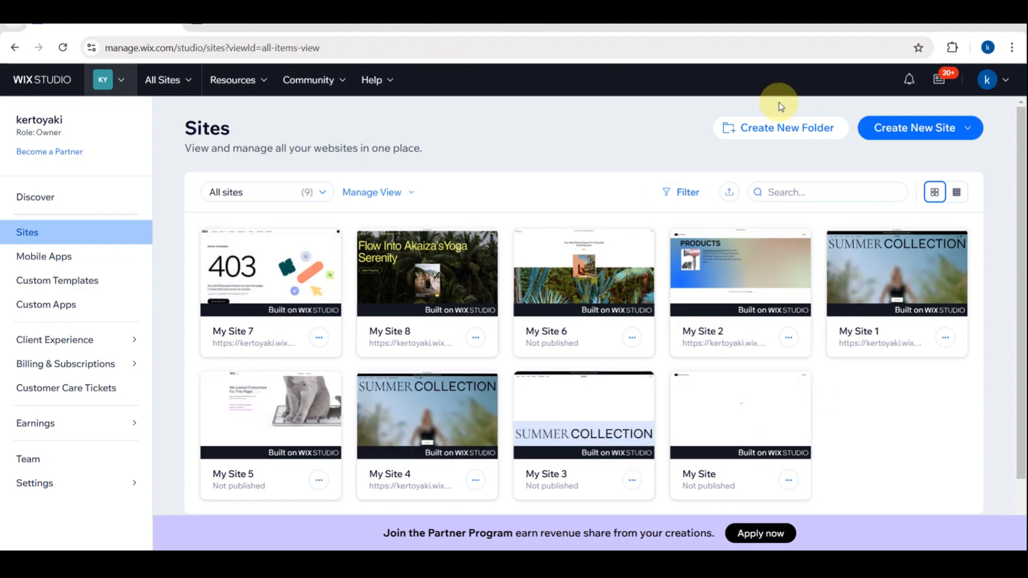
# - Start a new site from a Studio template to reach the template gallery
pyautogui.scroll(5, 842, 180)
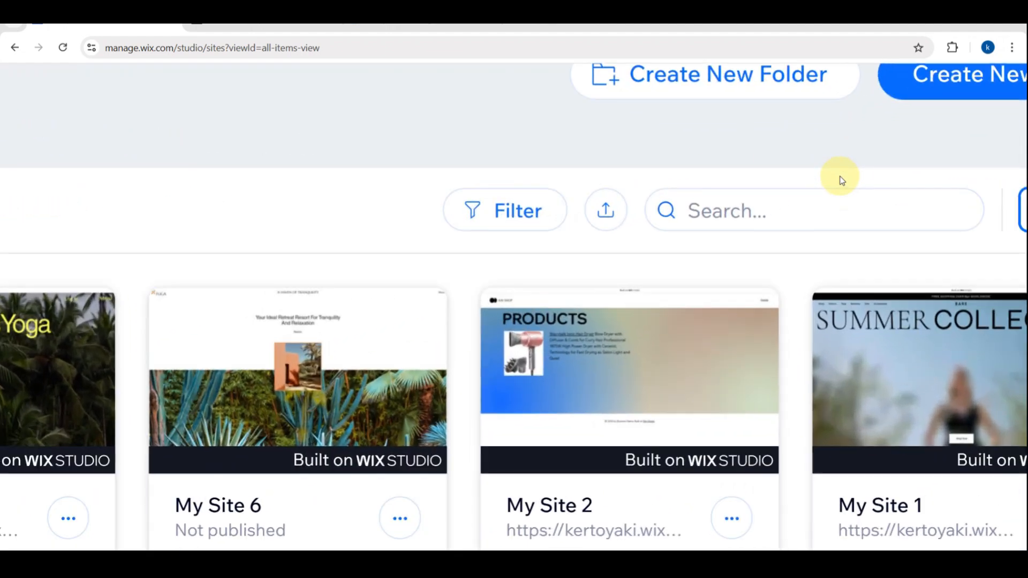
pyautogui.scroll(1, 842, 180)
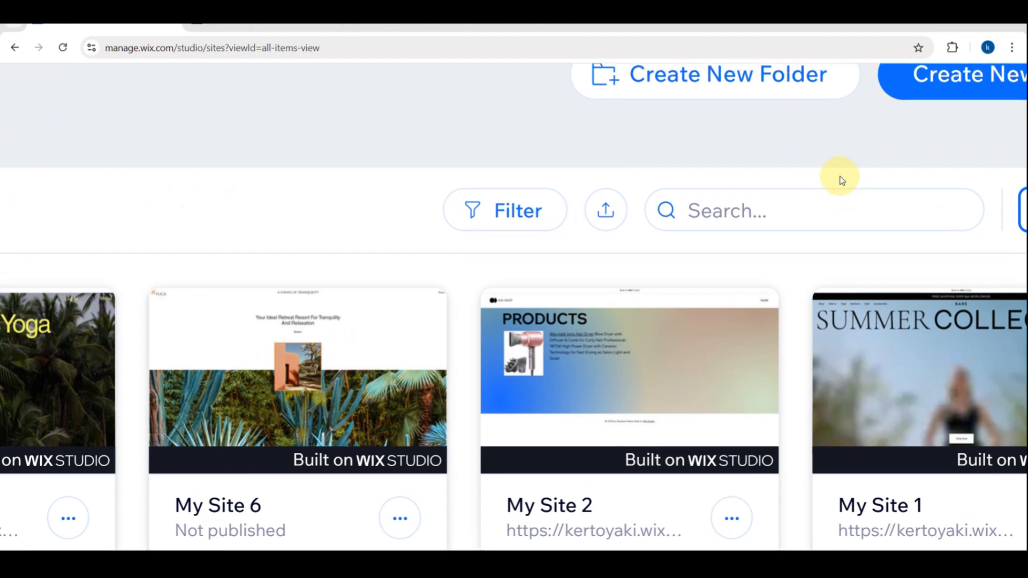
pyautogui.scroll(3, 850, 141)
pyautogui.hscroll(4, 849, 140)
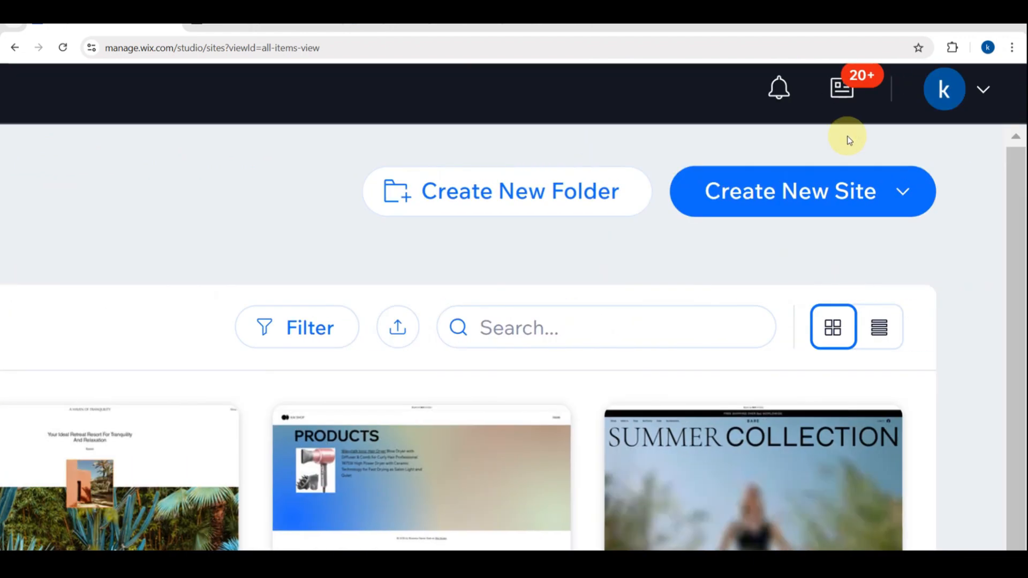
pyautogui.click(723, 206)
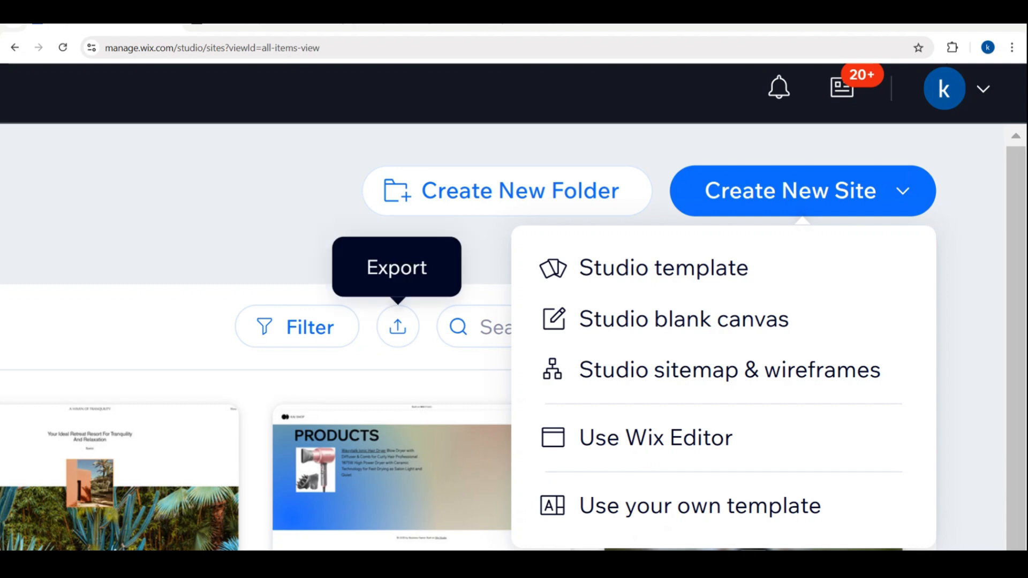
pyautogui.click(197, 251)
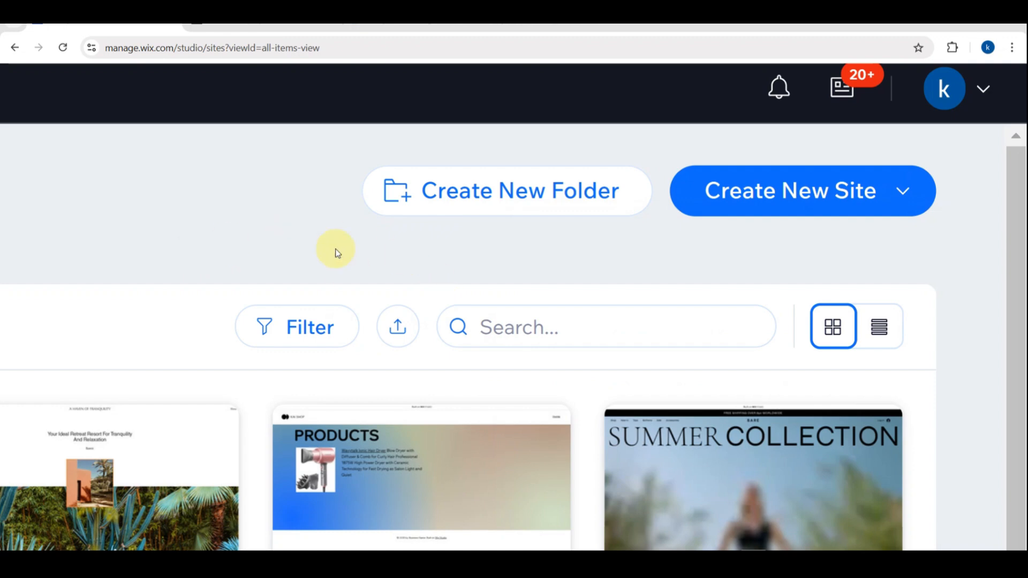
pyautogui.click(457, 214)
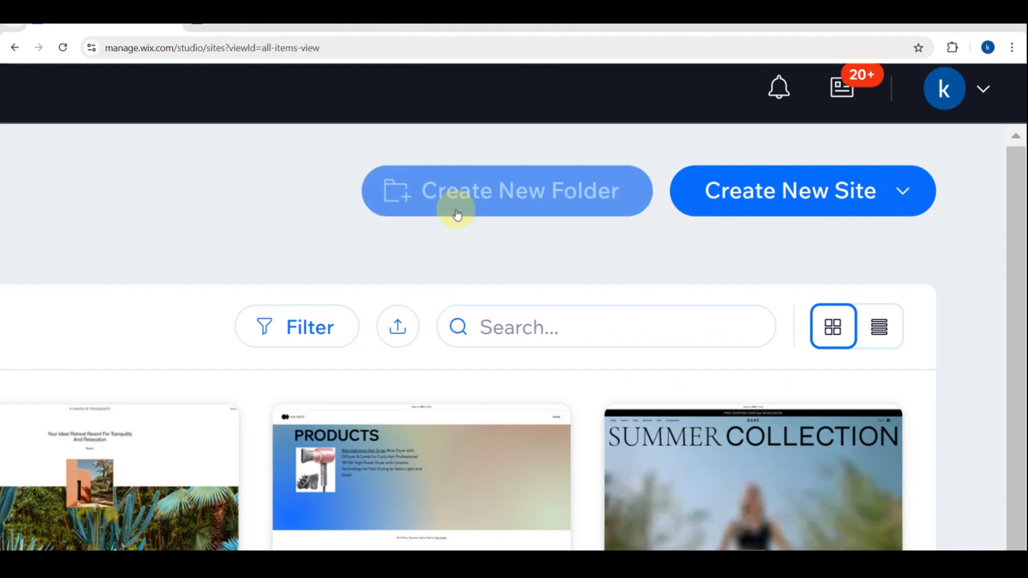
pyautogui.click(740, 208)
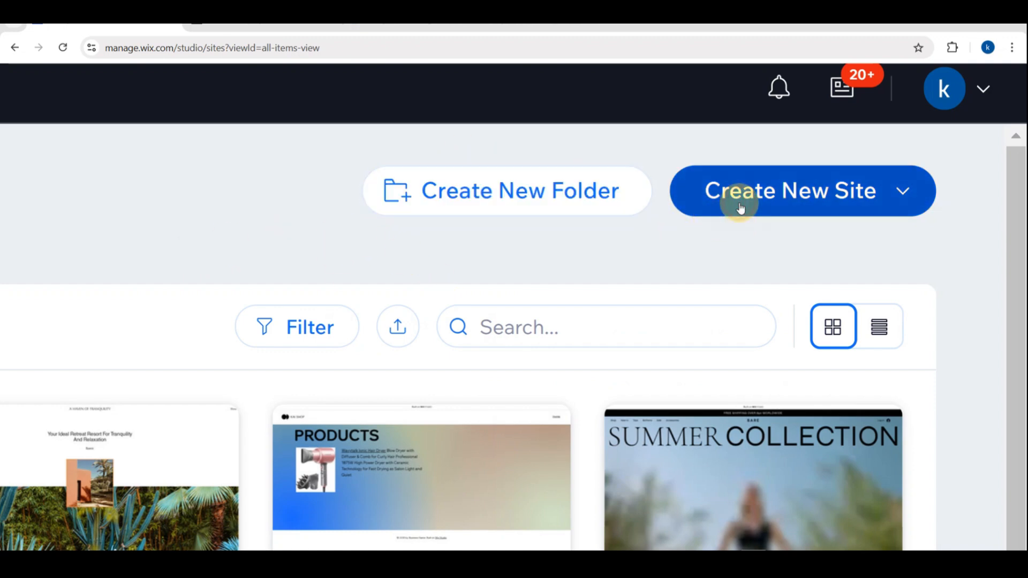
pyautogui.click(649, 269)
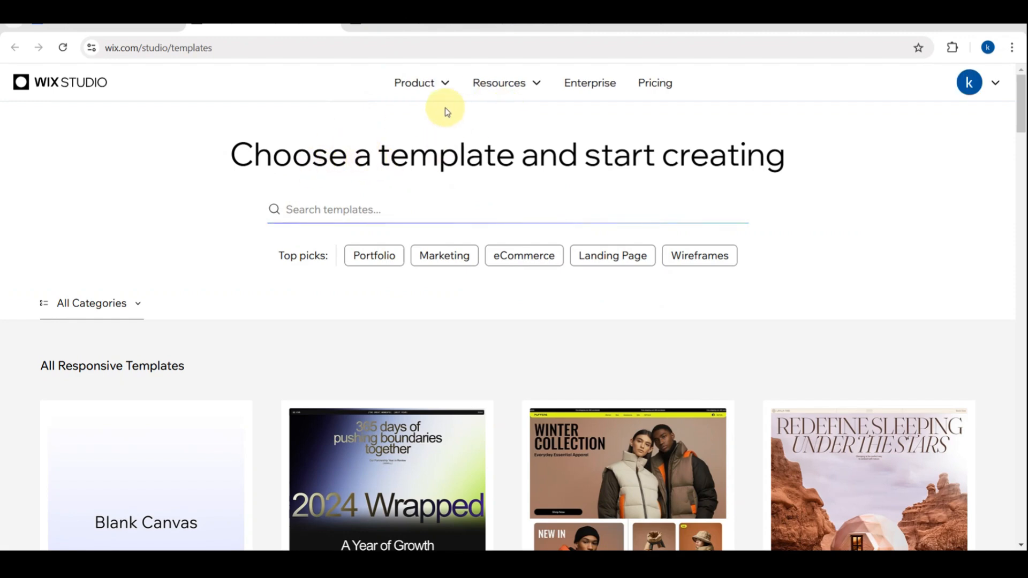
# - Browse the responsive templates and open the Art Gallery template for editing
pyautogui.moveTo(432, 104)
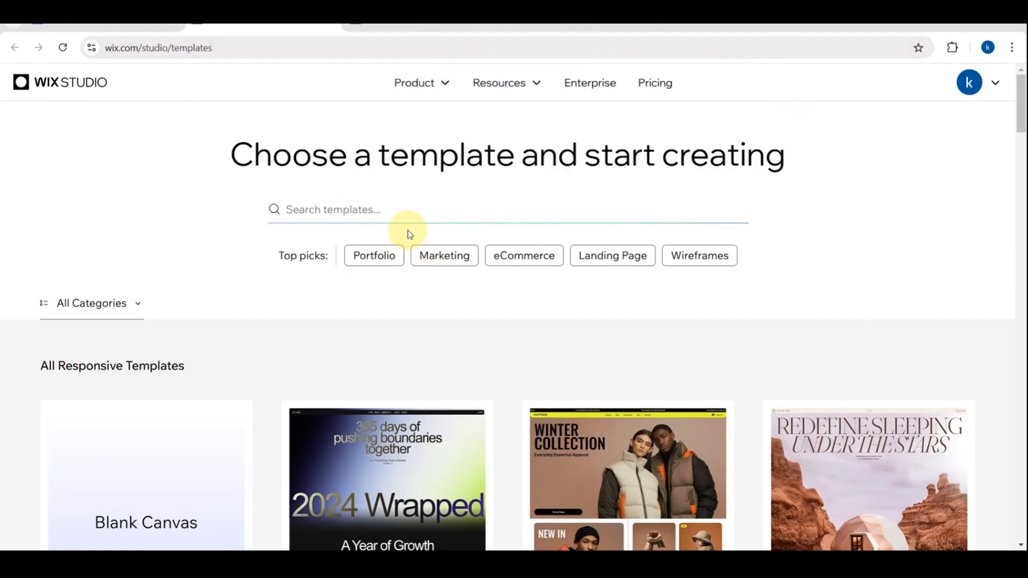
pyautogui.click(312, 211)
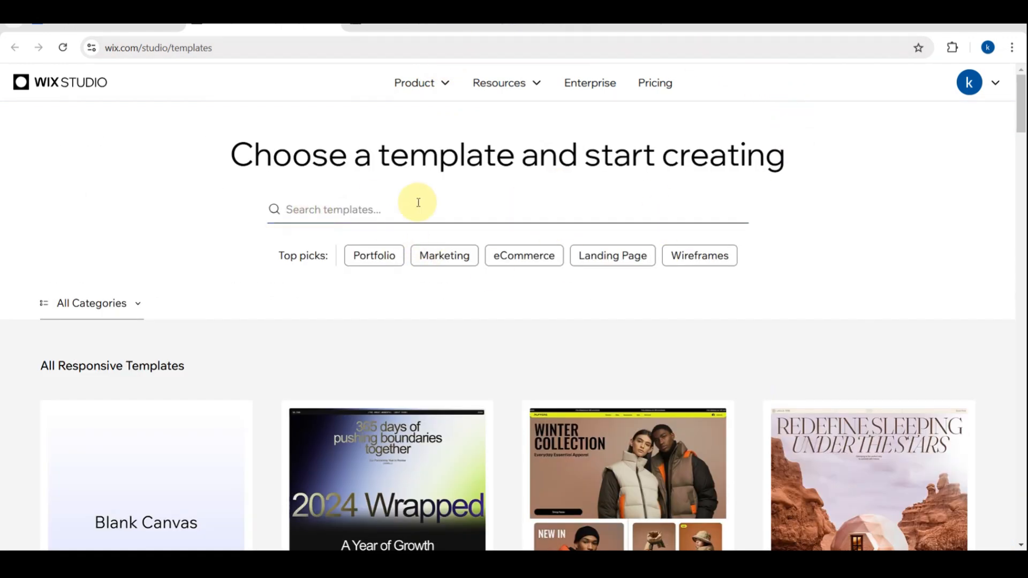
pyautogui.scroll(-2, 230, 310)
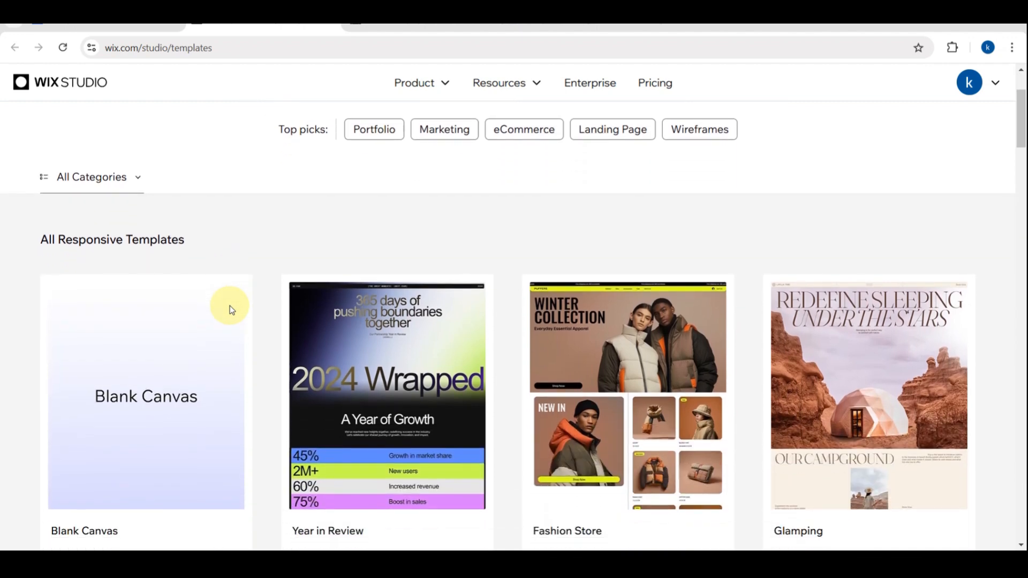
pyautogui.moveTo(192, 347)
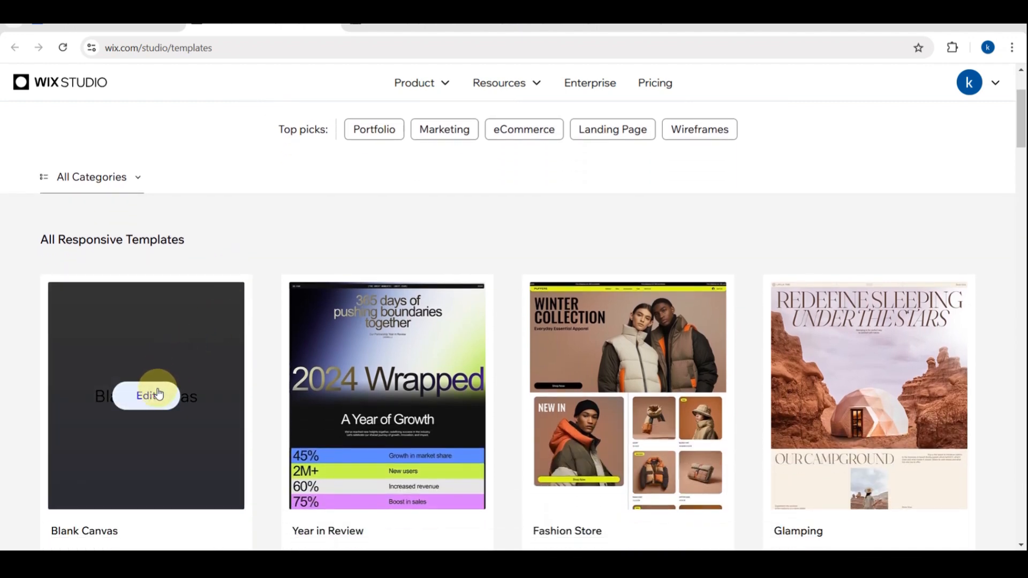
pyautogui.moveTo(378, 329)
pyautogui.scroll(-5, 378, 329)
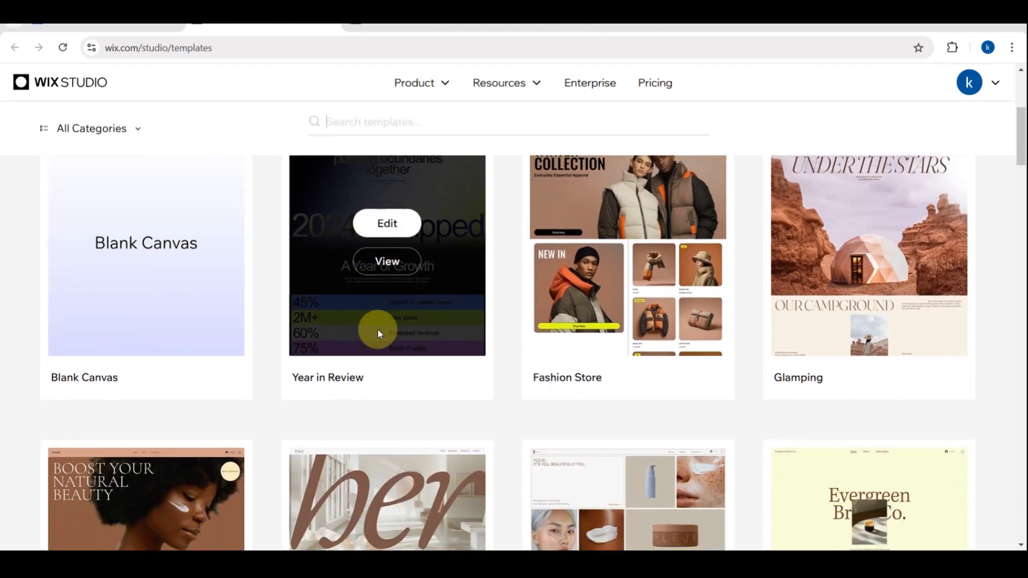
pyautogui.scroll(-2, 377, 329)
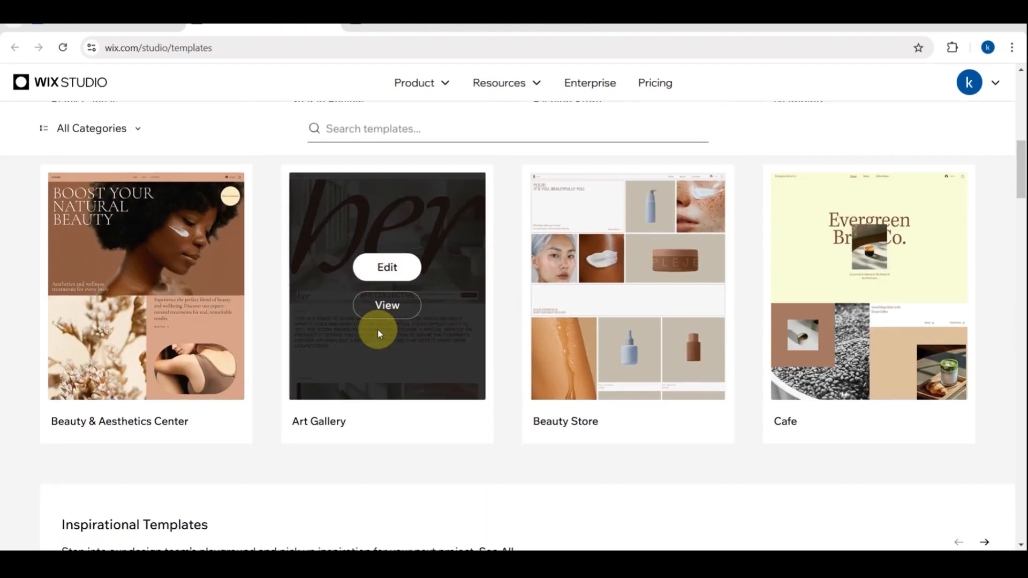
pyautogui.moveTo(420, 230)
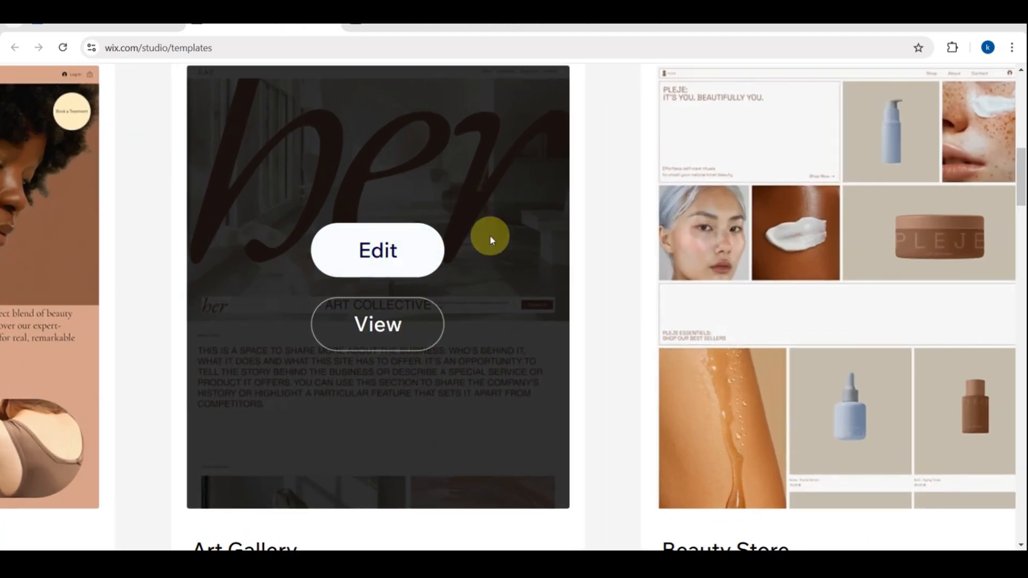
pyautogui.scroll(5, 394, 245)
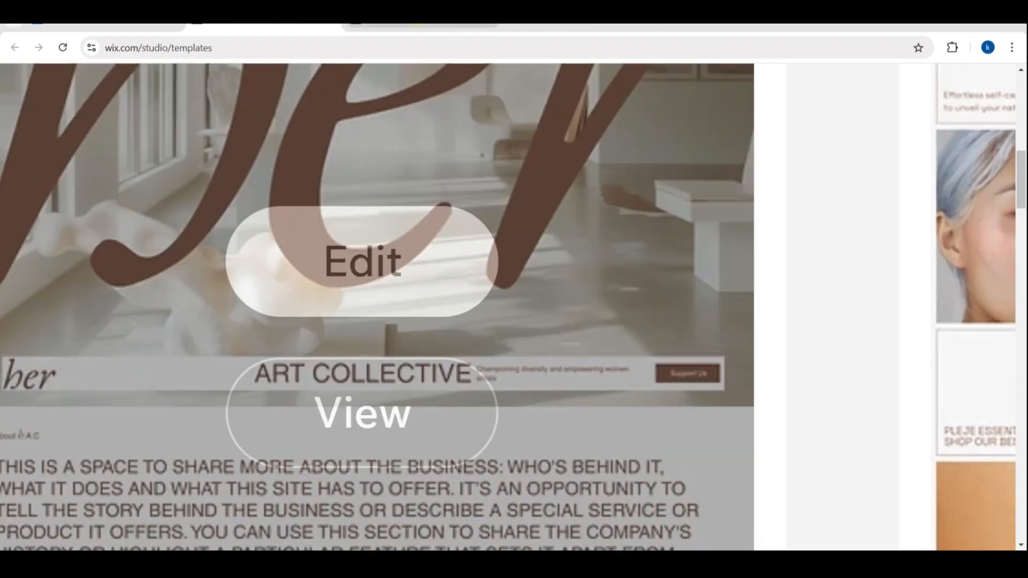
pyautogui.click(418, 25)
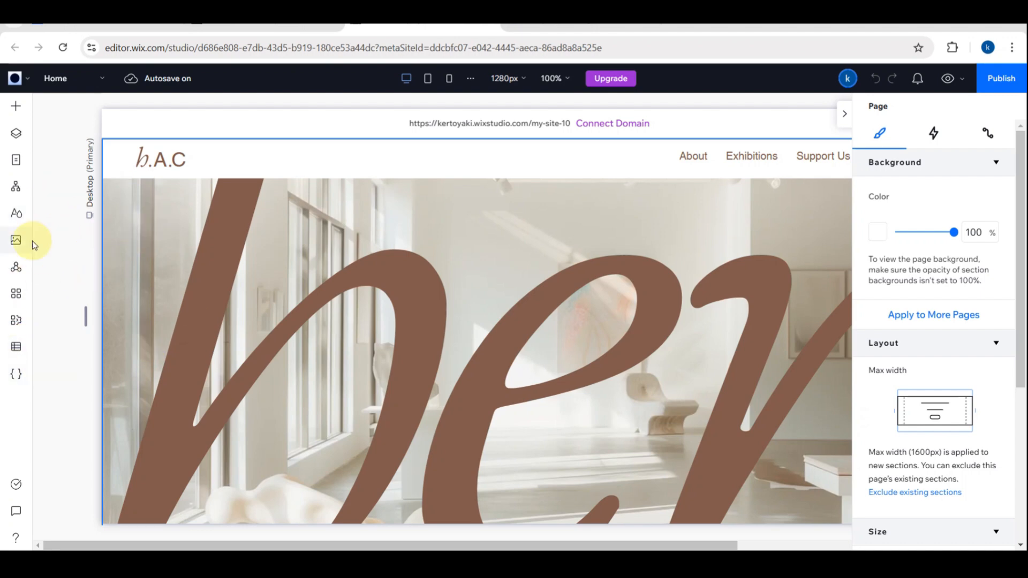
# - Add the gold "Hello Beautiful" text marquee with heart separators to the Home page
pyautogui.click(21, 108)
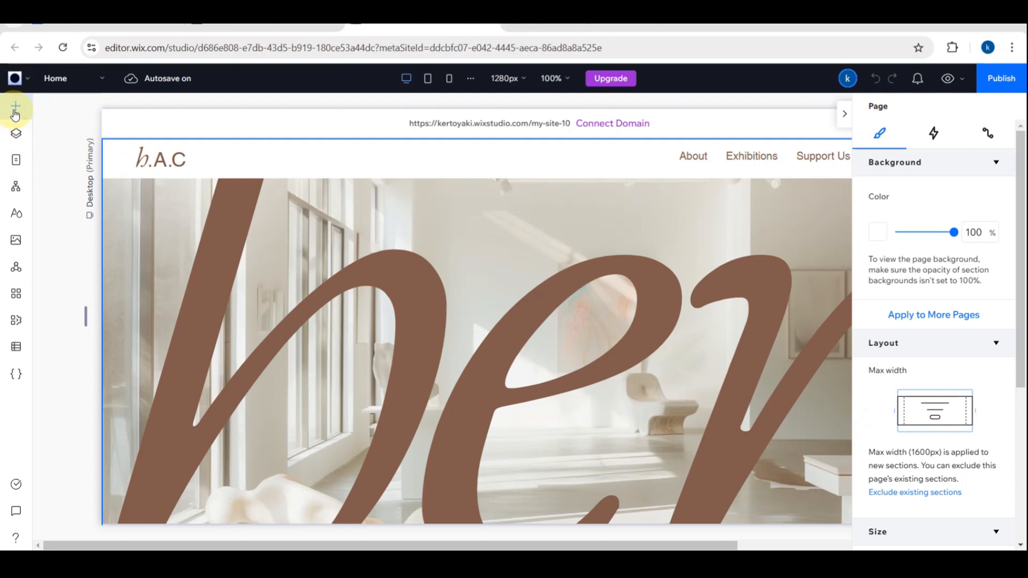
pyautogui.click(21, 108)
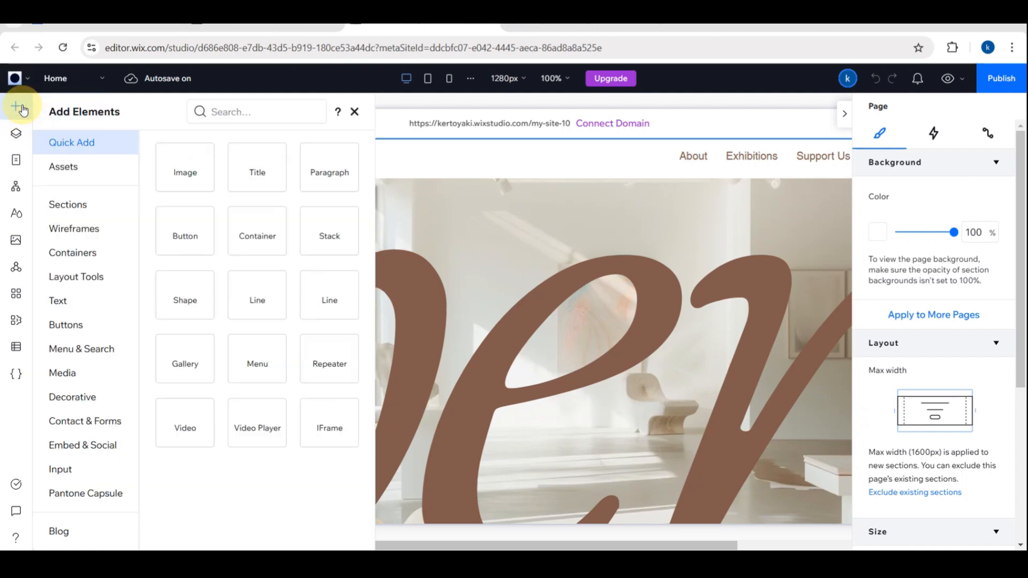
pyautogui.click(22, 109)
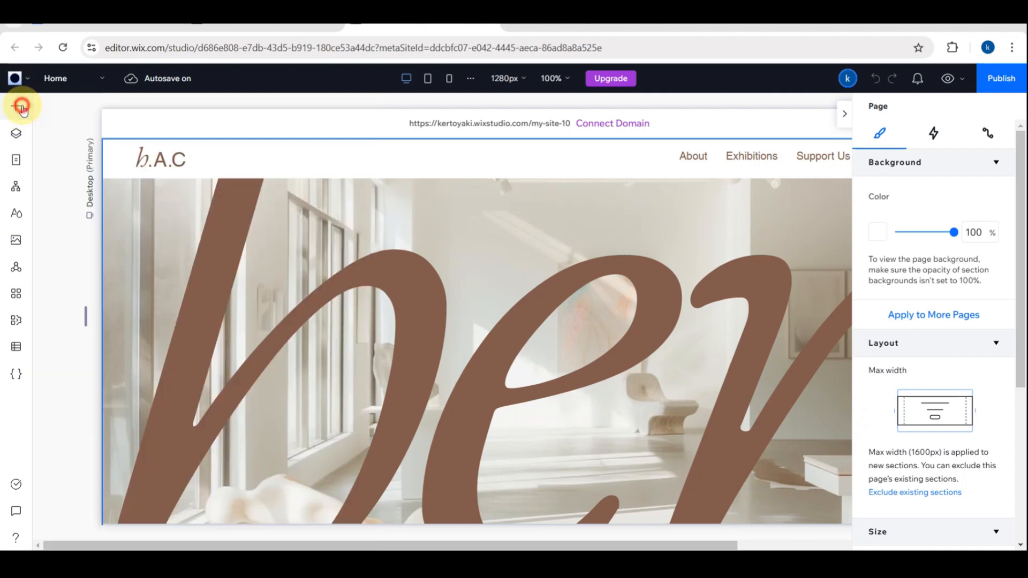
pyautogui.click(21, 109)
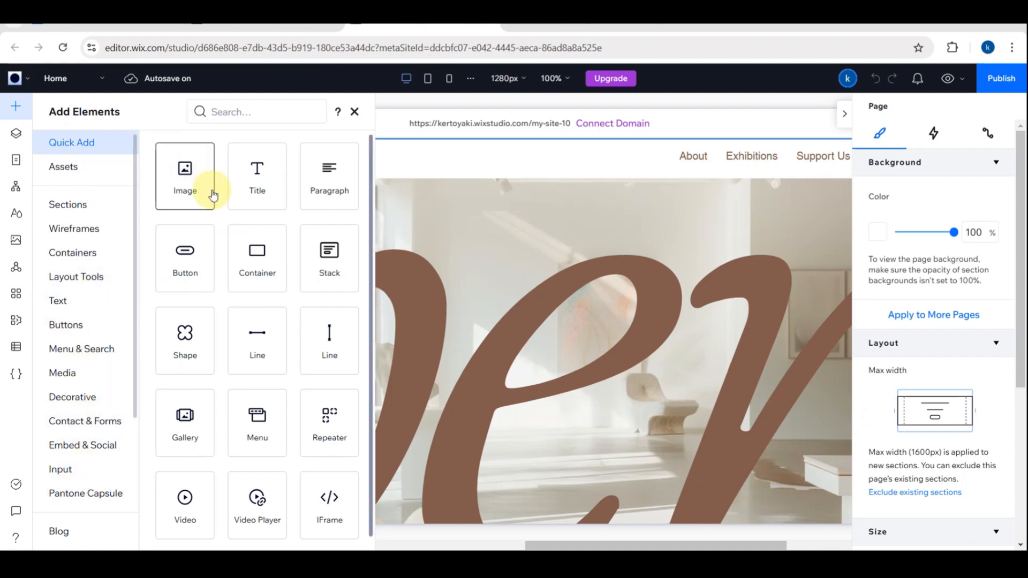
pyautogui.click(75, 306)
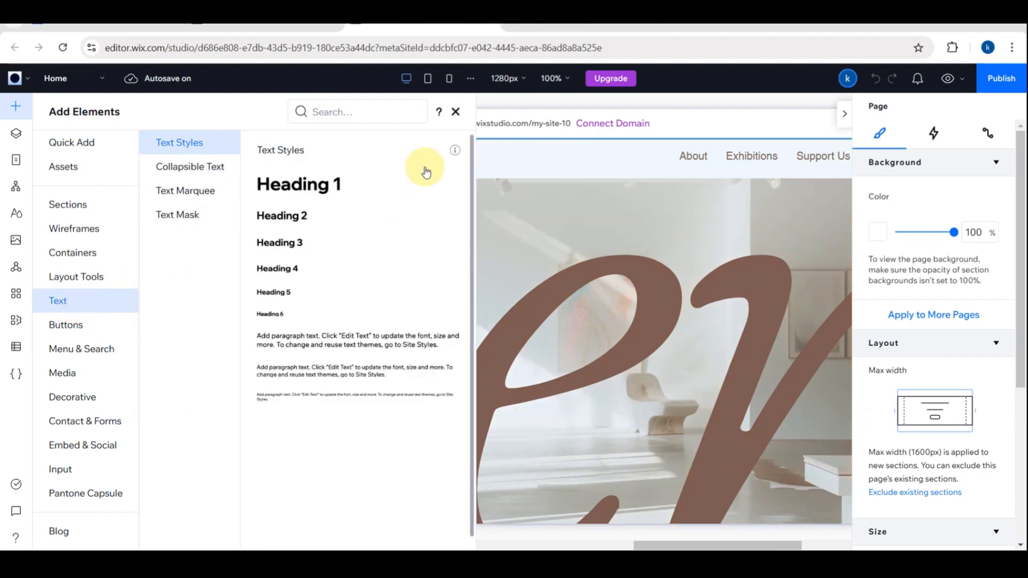
pyautogui.scroll(-3, 561, 252)
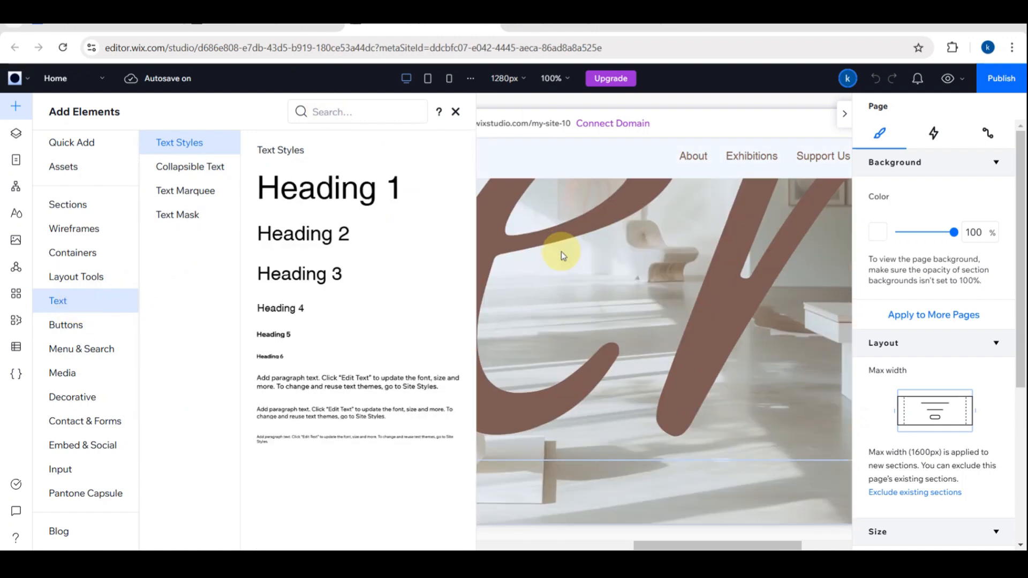
pyautogui.scroll(-4, 561, 252)
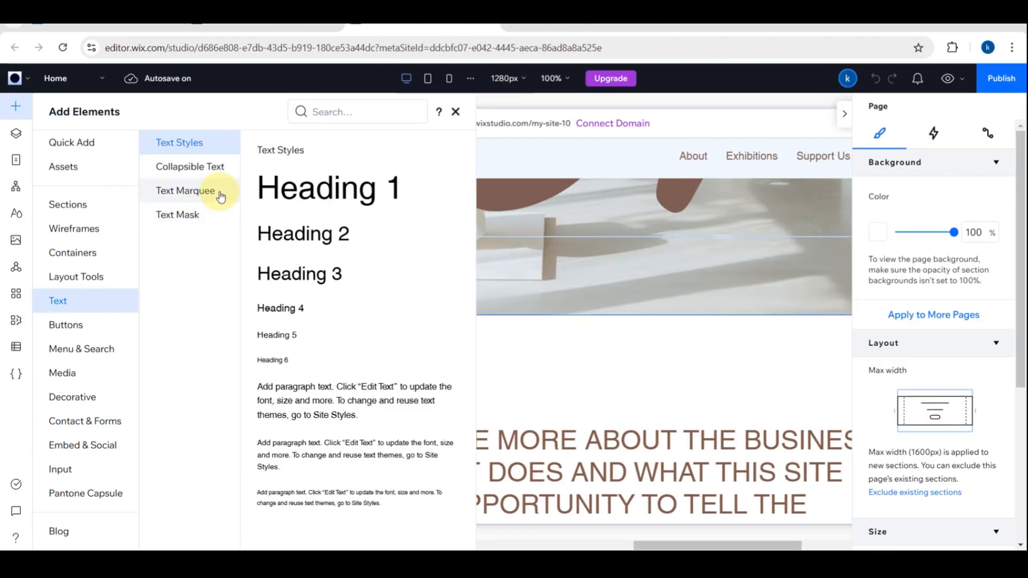
pyautogui.click(220, 193)
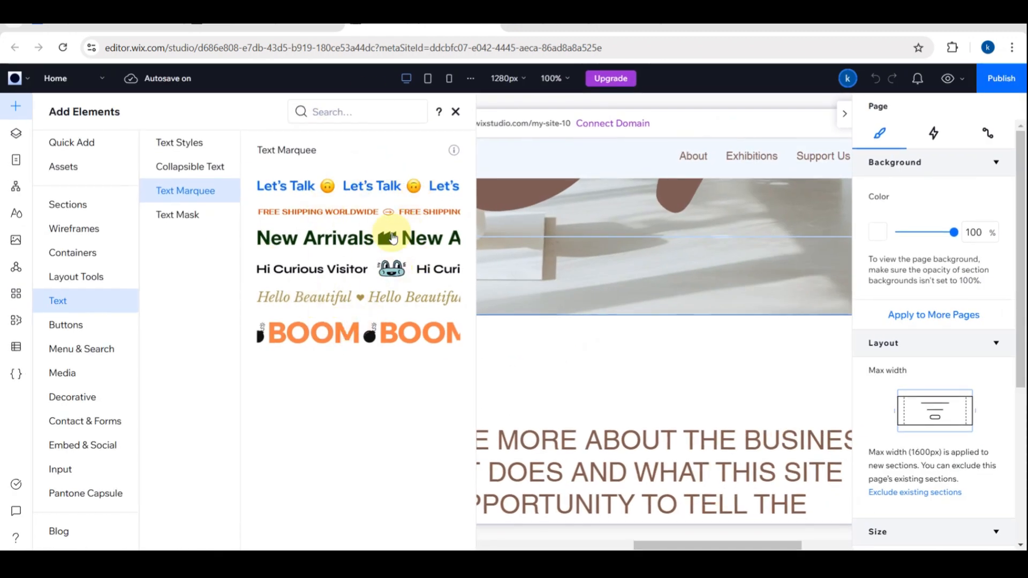
pyautogui.click(328, 301)
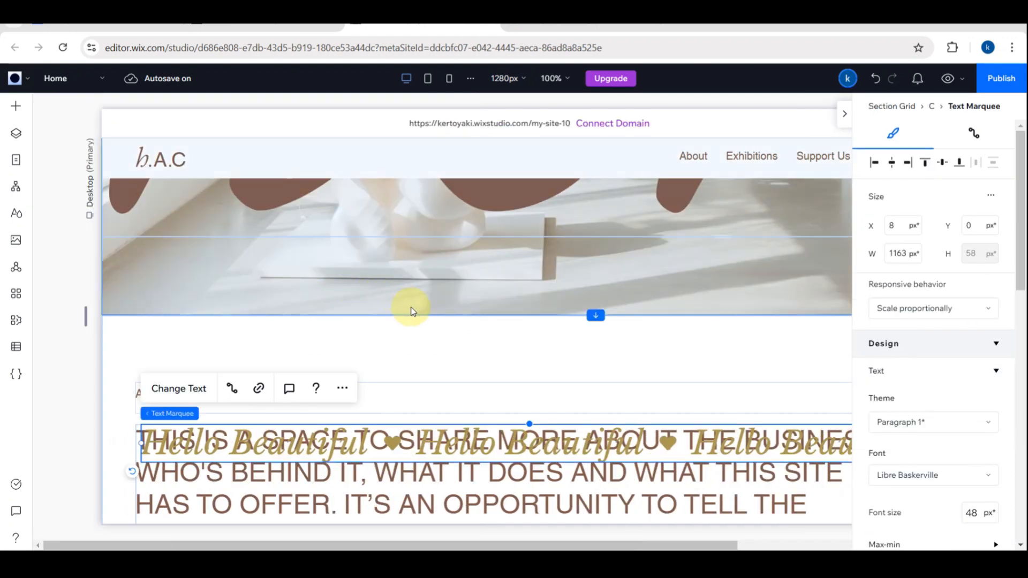
# - Move the text marquee up onto the lower part of the hero image, at about X -49 px, Y -36 px
pyautogui.click(440, 443)
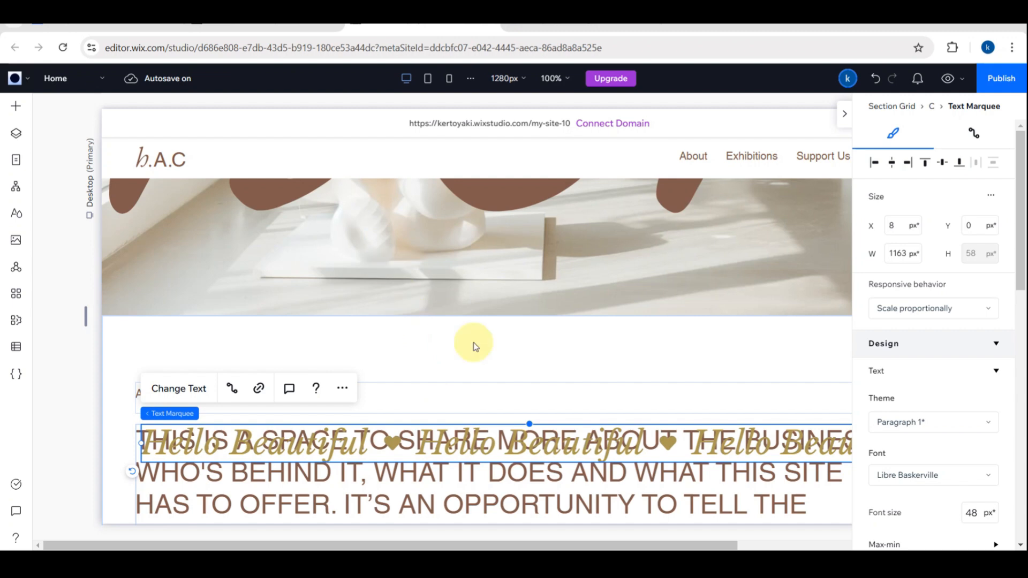
pyautogui.moveTo(466, 445); pyautogui.dragTo(154, 301)
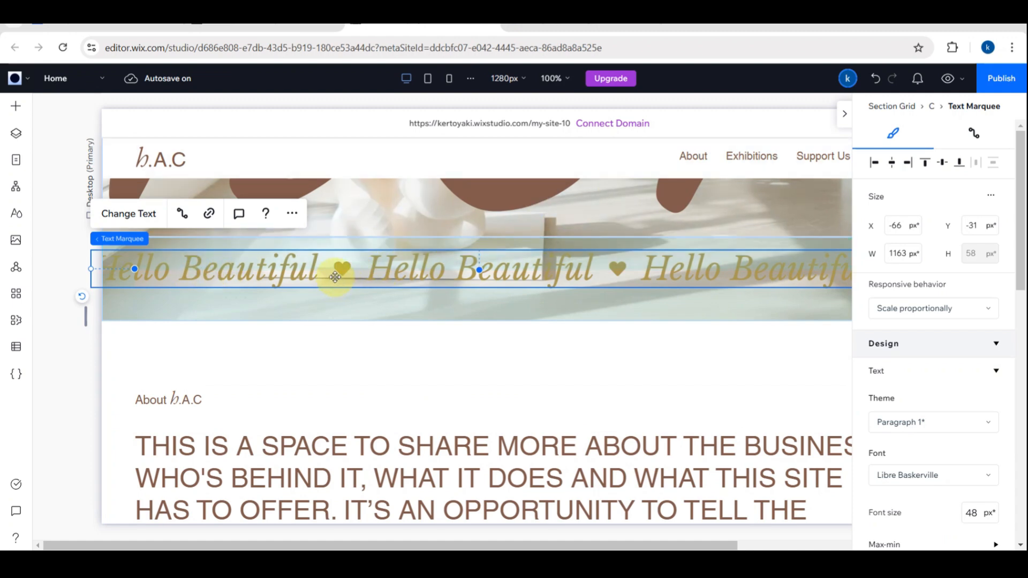
pyautogui.moveTo(343, 280); pyautogui.dragTo(346, 279)
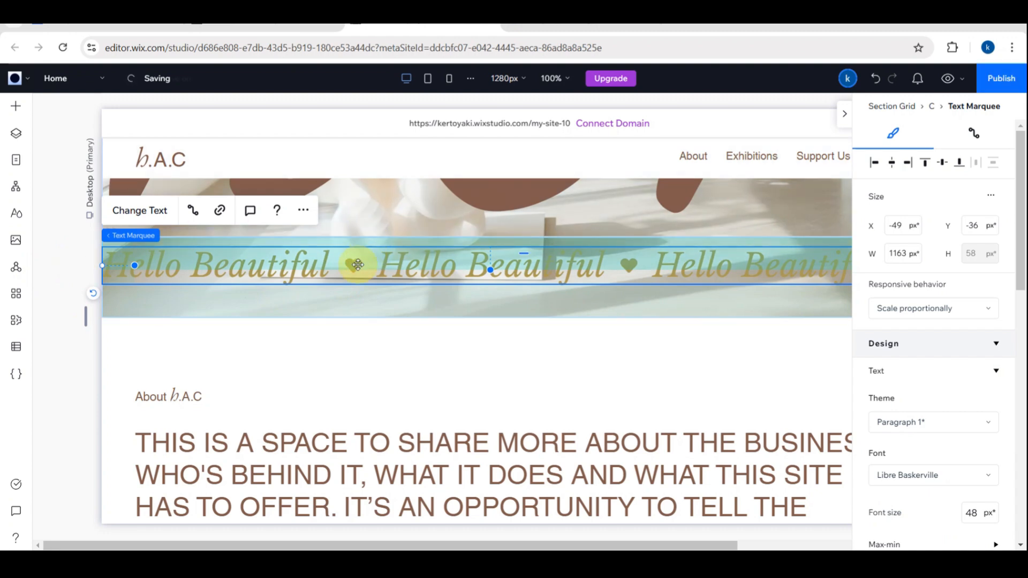
# - Replace the marquee's text with "book now" and close the text editing dialog
pyautogui.click(145, 211)
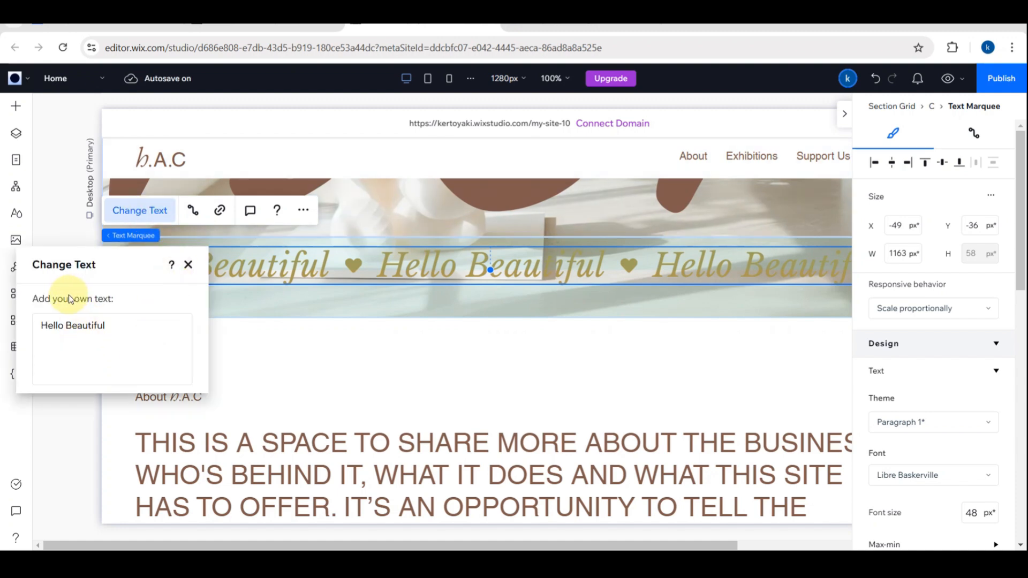
pyautogui.click(136, 327)
pyautogui.press('BackSpace')
pyautogui.press('BackSpace')
pyautogui.press('BackSpace')
pyautogui.press('BackSpace')
pyautogui.press('BackSpace')
pyautogui.press('BackSpace')
pyautogui.press('BackSpace')
pyautogui.press('BackSpace')
pyautogui.press('BackSpace')
pyautogui.press('BackSpace')
pyautogui.press('BackSpace')
pyautogui.press('BackSpace')
pyautogui.press('BackSpace')
pyautogui.press('BackSpace')
pyautogui.press('BackSpace')
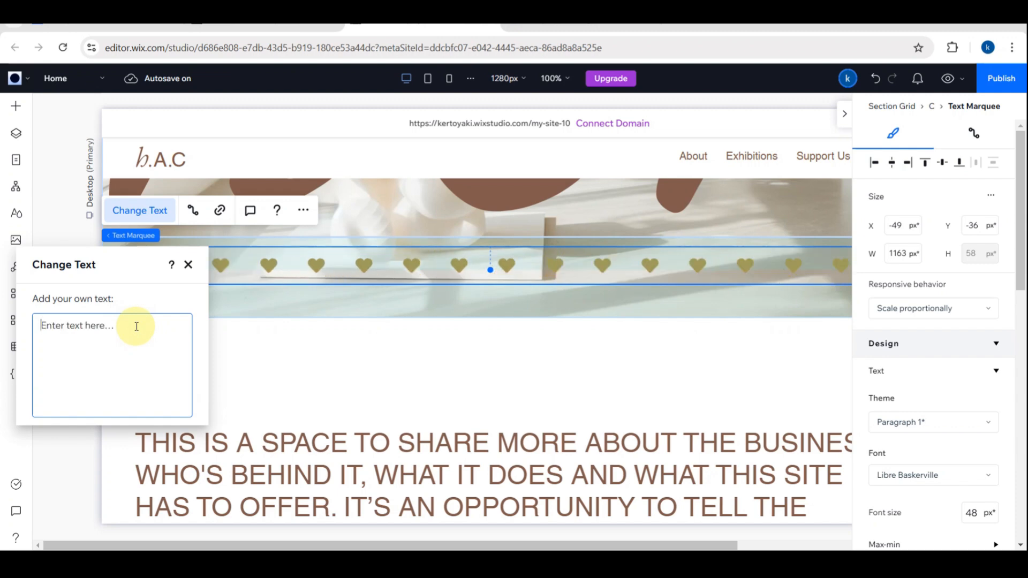
pyautogui.write('boo')
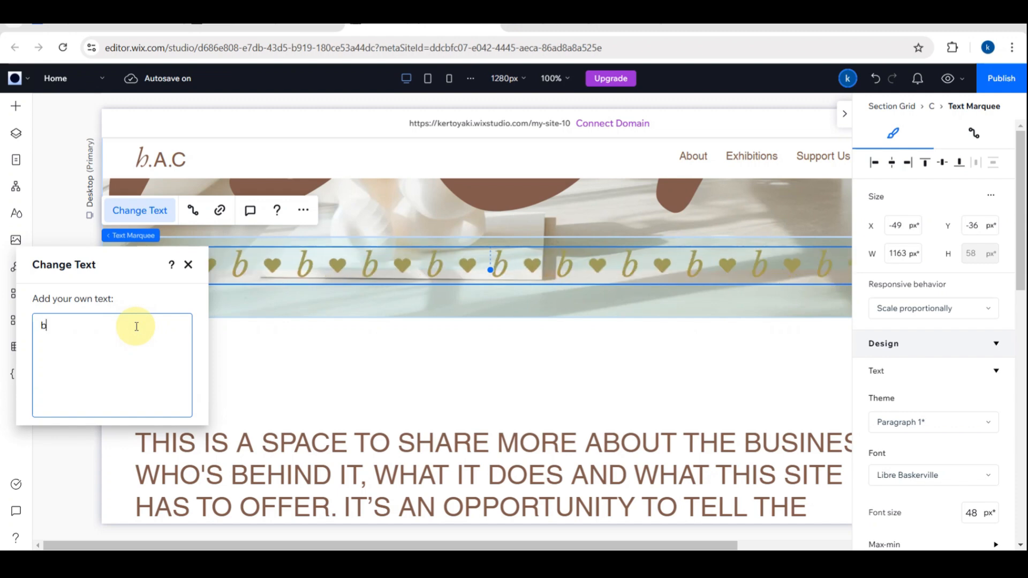
pyautogui.write('k now')
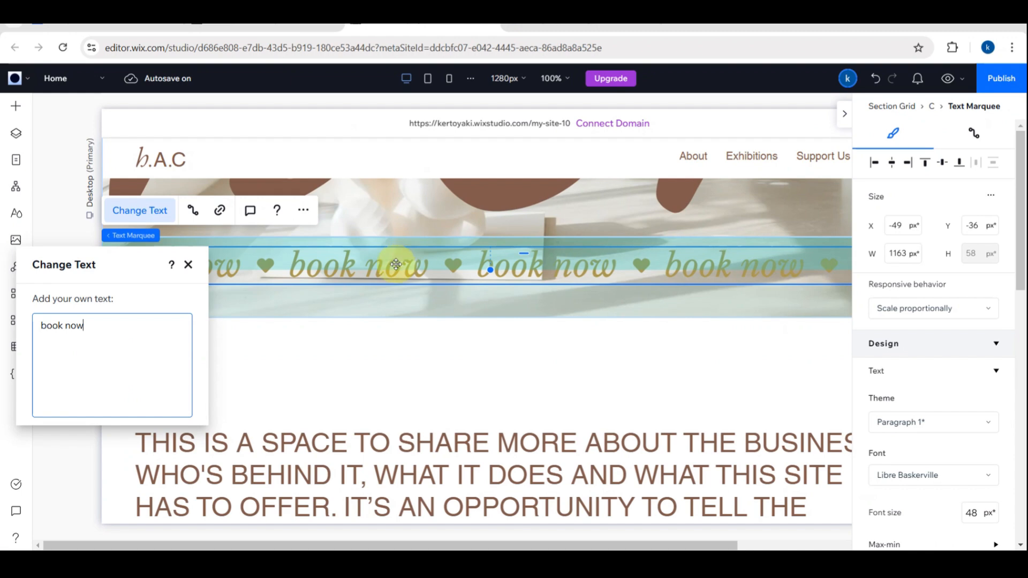
pyautogui.click(189, 265)
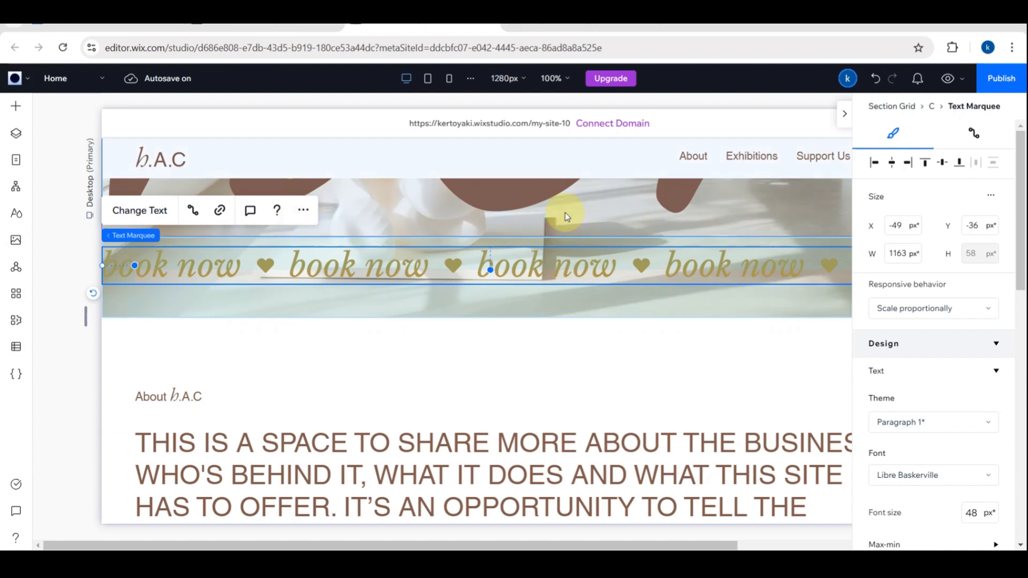
# - Replace the marquee's heart separator with the Symmetrical Clover Shape from the Wix basic shapes
pyautogui.click(928, 371)
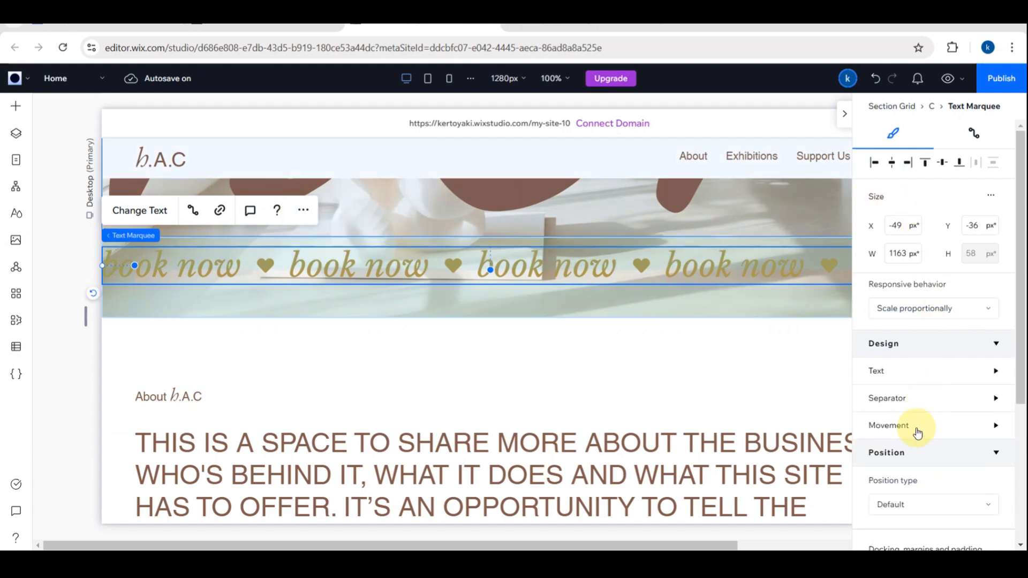
pyautogui.scroll(-1, 914, 447)
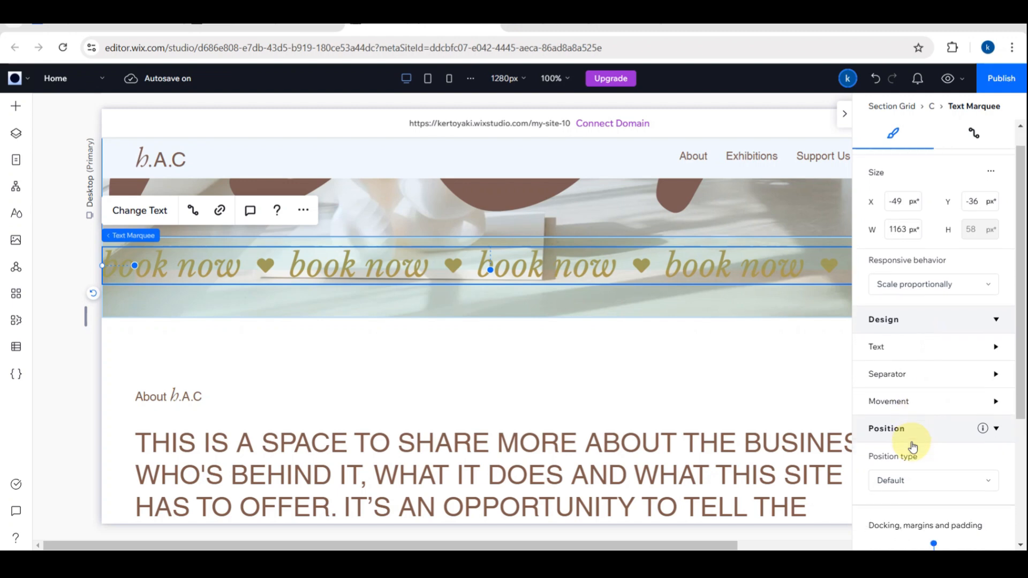
pyautogui.click(990, 379)
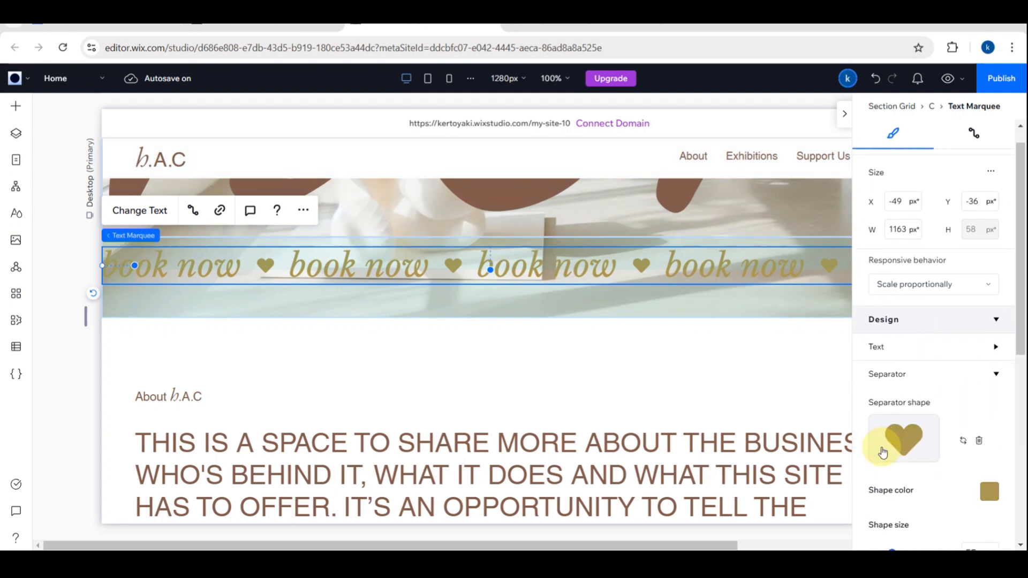
pyautogui.click(979, 442)
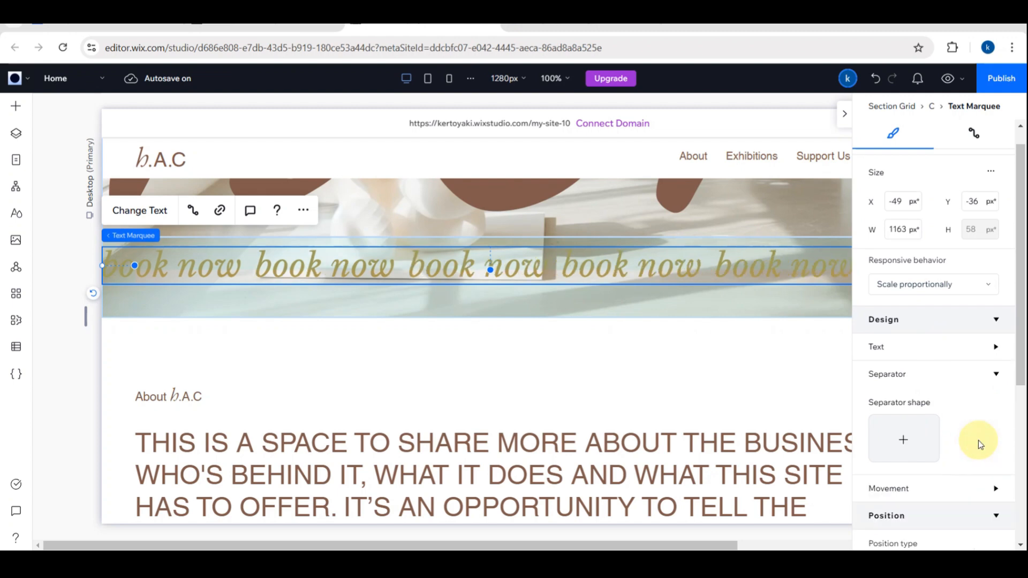
pyautogui.click(894, 436)
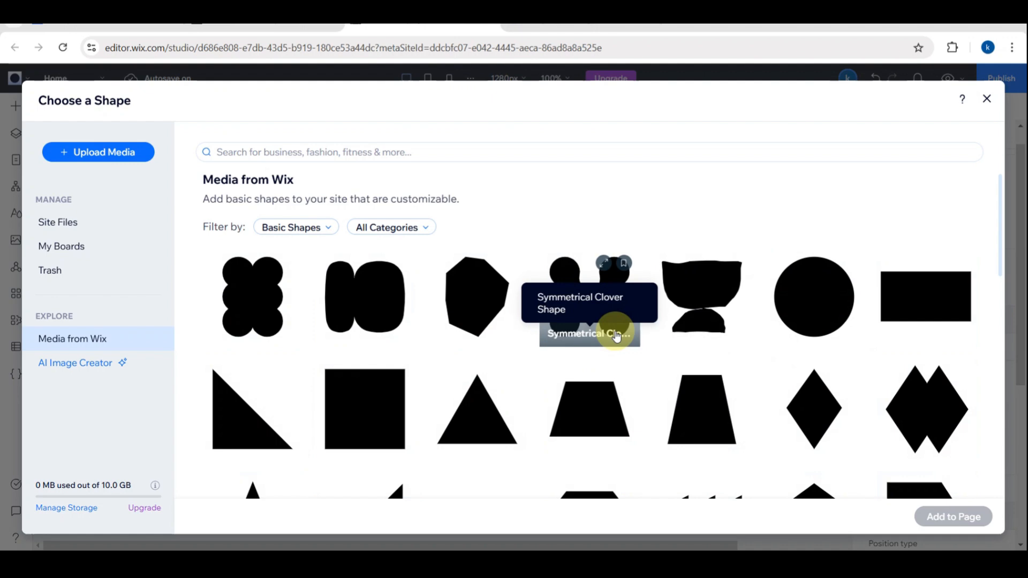
pyautogui.click(616, 336)
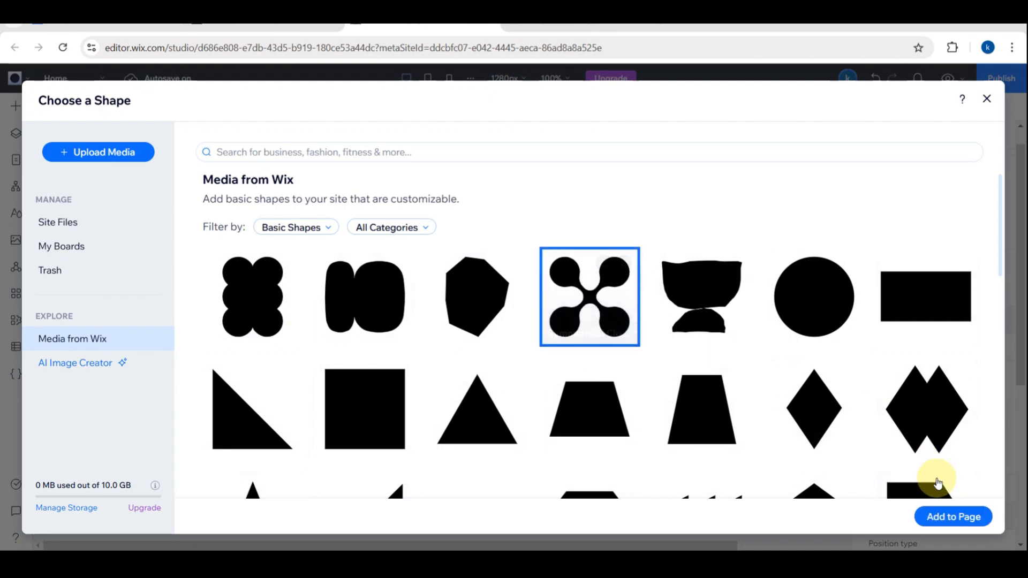
pyautogui.click(939, 518)
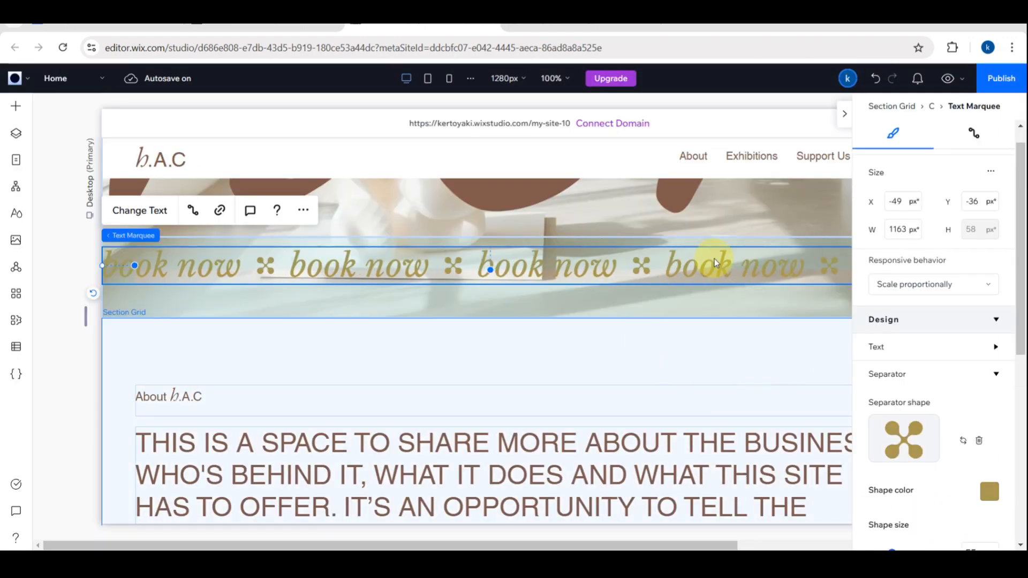
# - Set the marquee separator's shape color to theme Color 3, #BD9080, and close the color picker
pyautogui.scroll(-1, 923, 413)
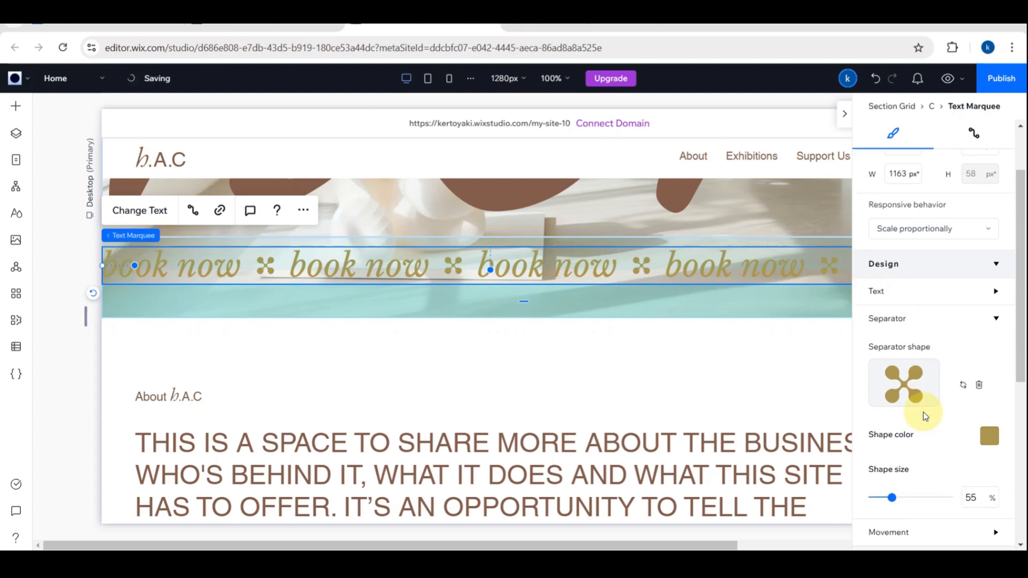
pyautogui.scroll(-1, 924, 412)
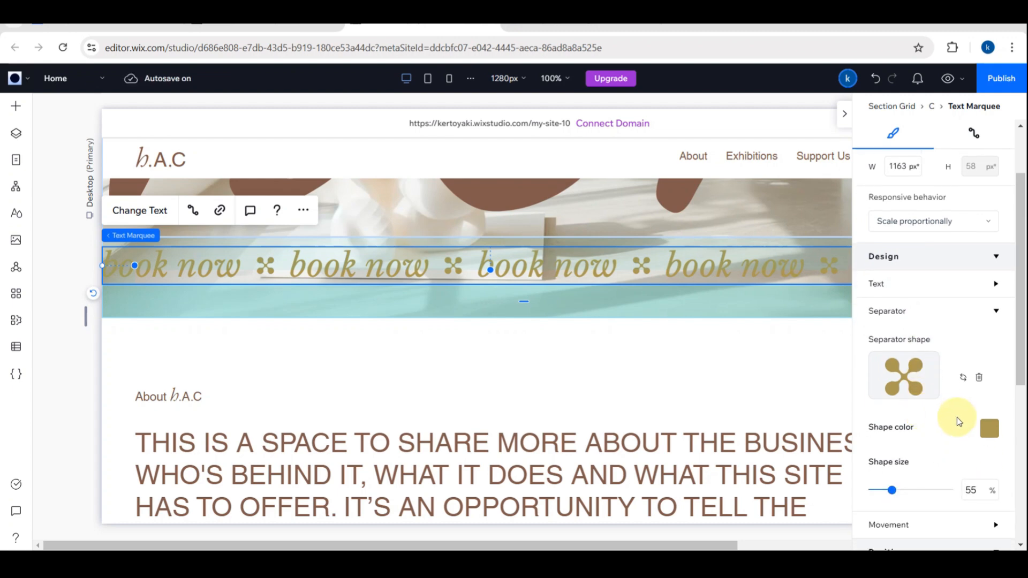
pyautogui.click(990, 433)
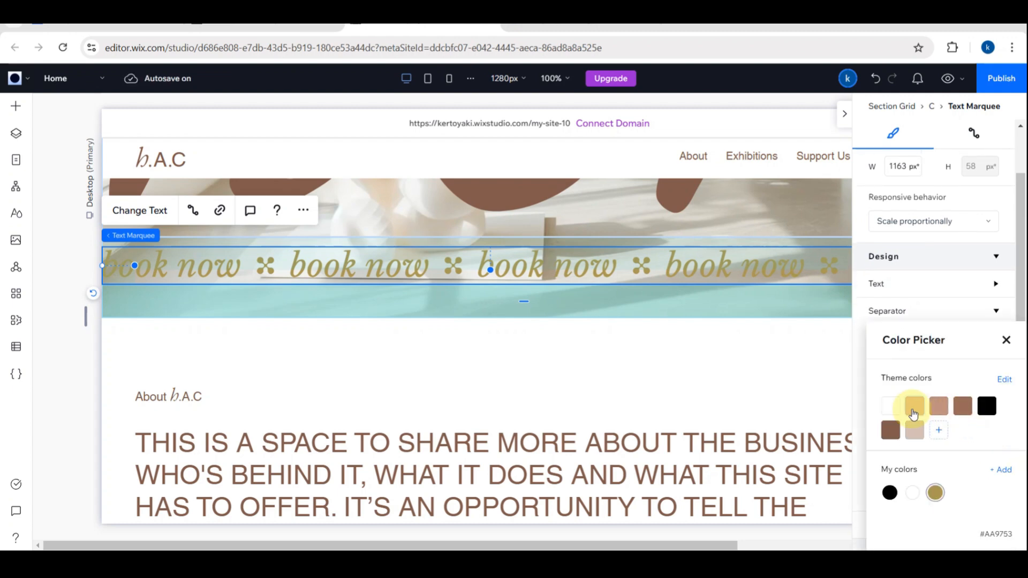
pyautogui.moveTo(913, 411); pyautogui.dragTo(949, 412)
pyautogui.click(946, 410)
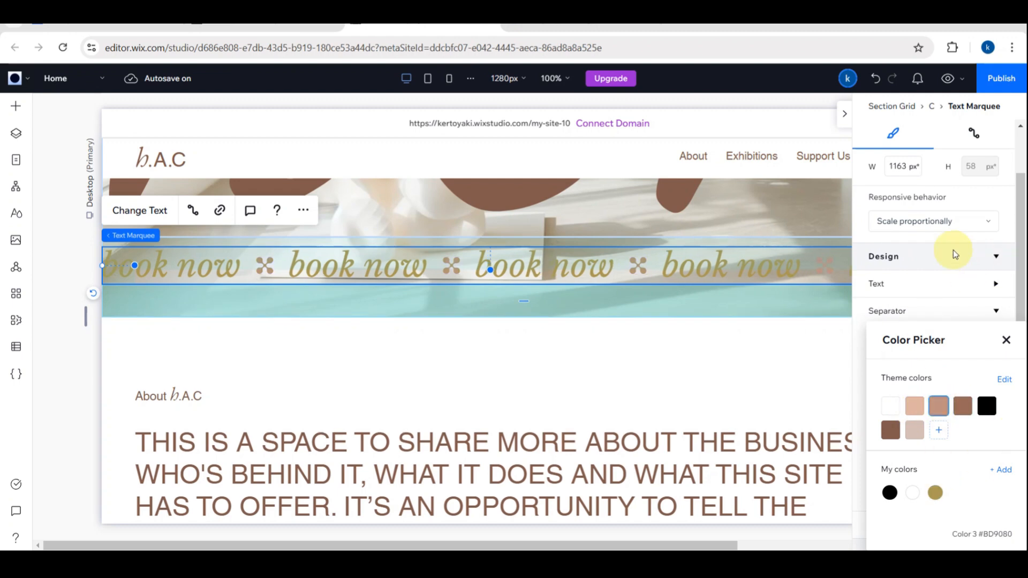
pyautogui.click(1006, 342)
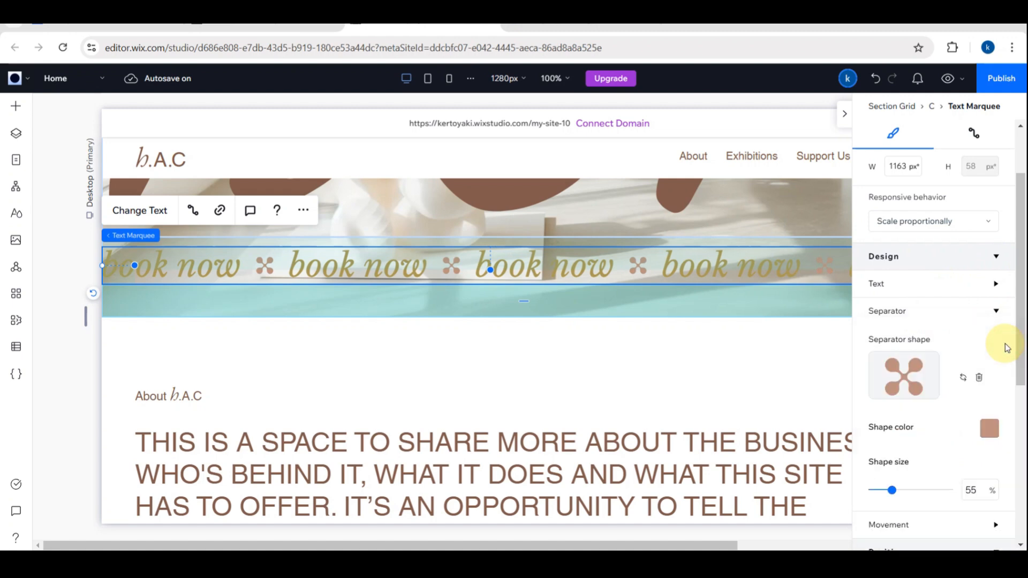
# - Set the text marquee's movement speed to 17.5
pyautogui.scroll(-2, 915, 436)
pyautogui.click(912, 436)
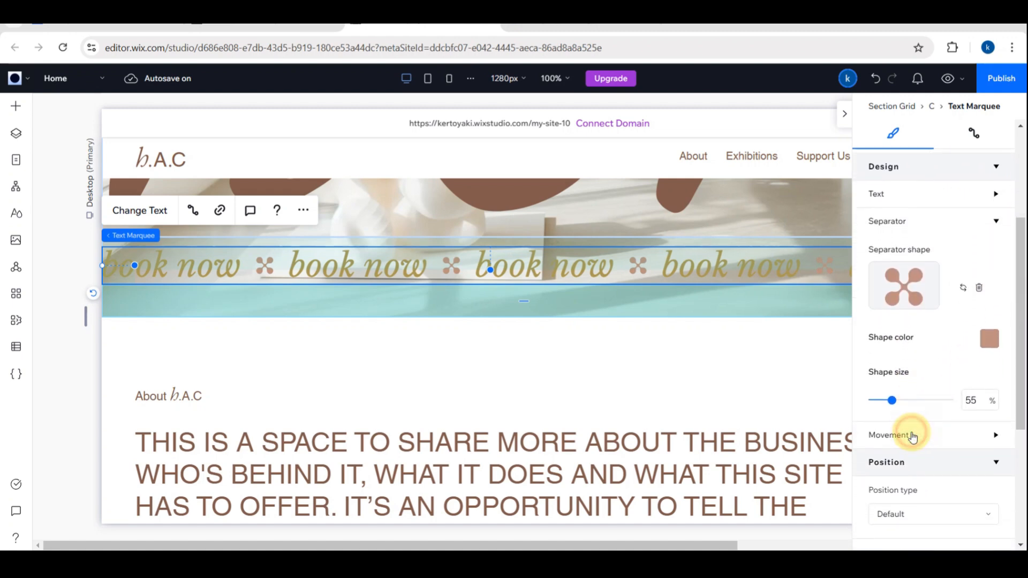
pyautogui.scroll(-2, 913, 436)
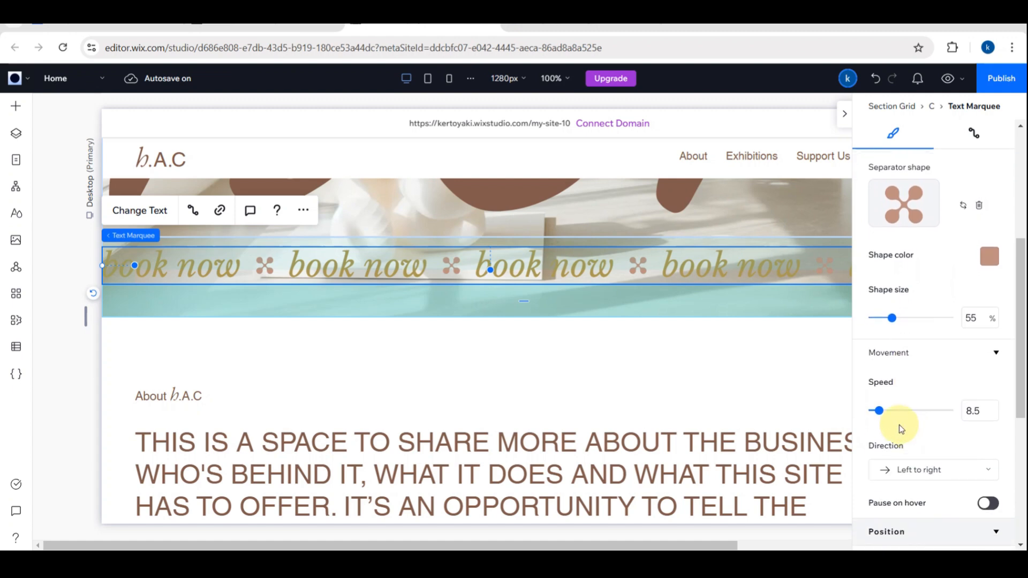
pyautogui.click(887, 412)
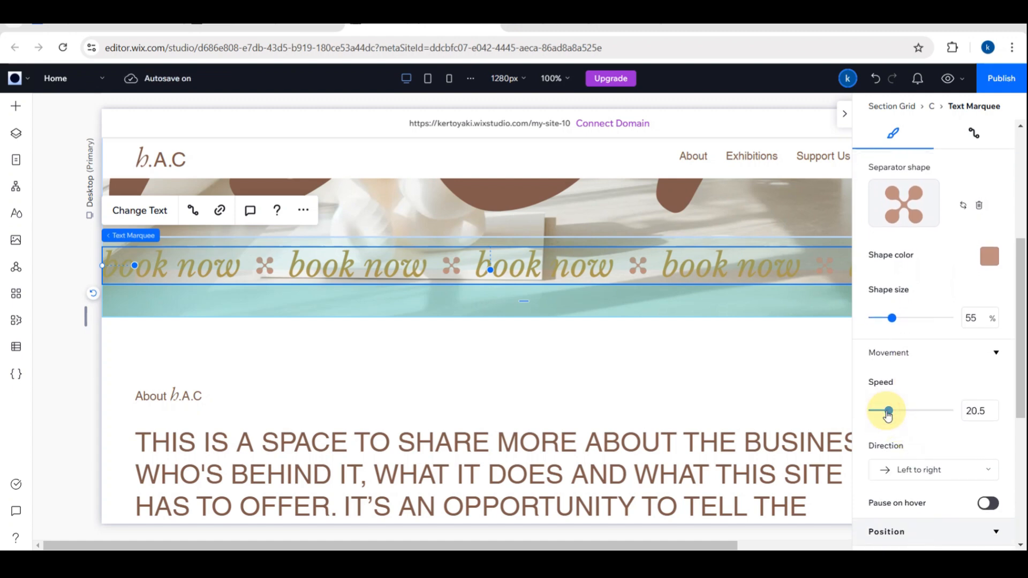
pyautogui.moveTo(885, 415); pyautogui.dragTo(883, 411)
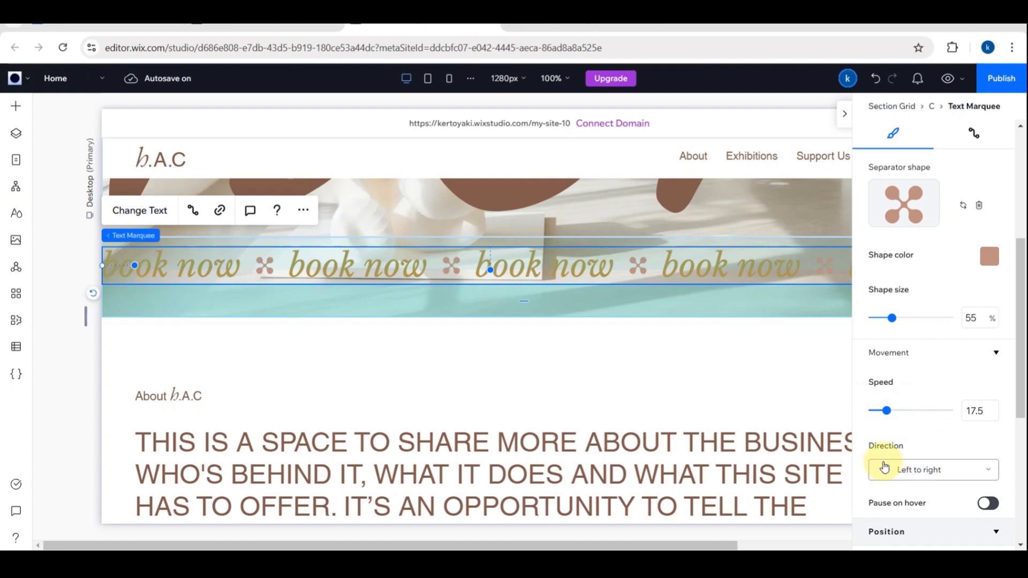
# - Examine the marquee's direction, position and docking options, and its Adjust settings for opacity, rotation, scale, skew and translation
pyautogui.scroll(-1, 953, 449)
pyautogui.scroll(-3, 953, 449)
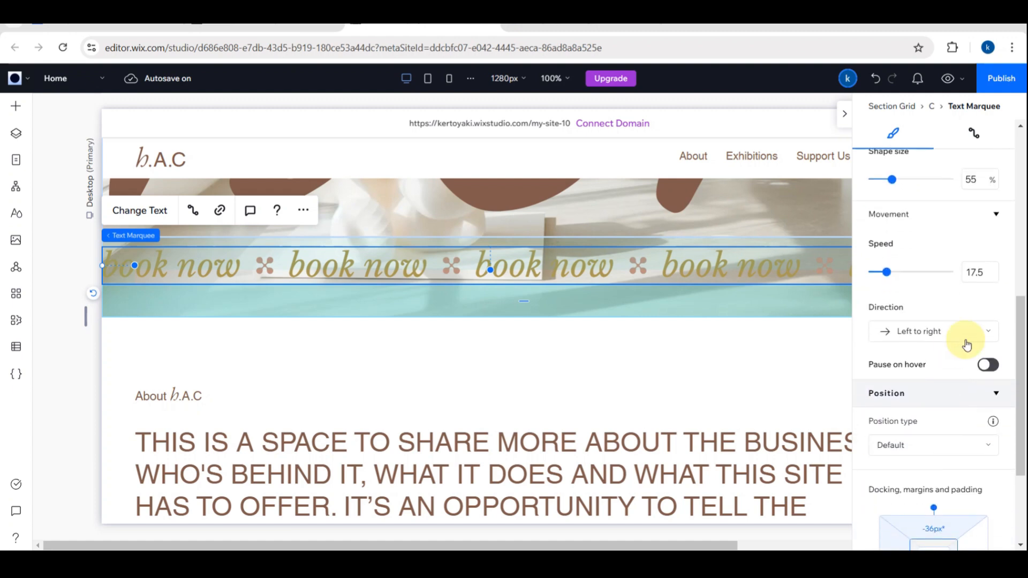
pyautogui.scroll(-4, 916, 384)
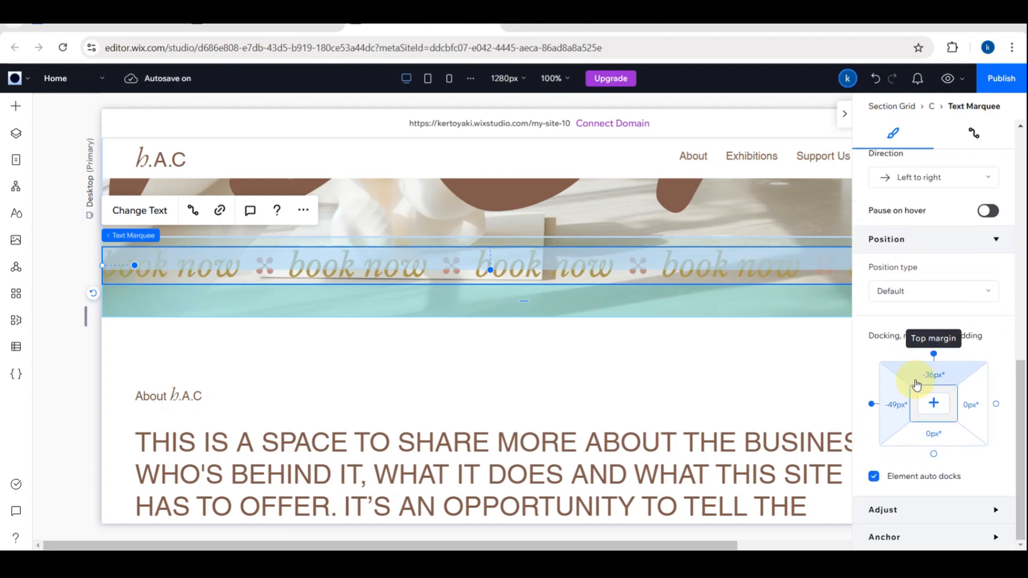
pyautogui.click(904, 509)
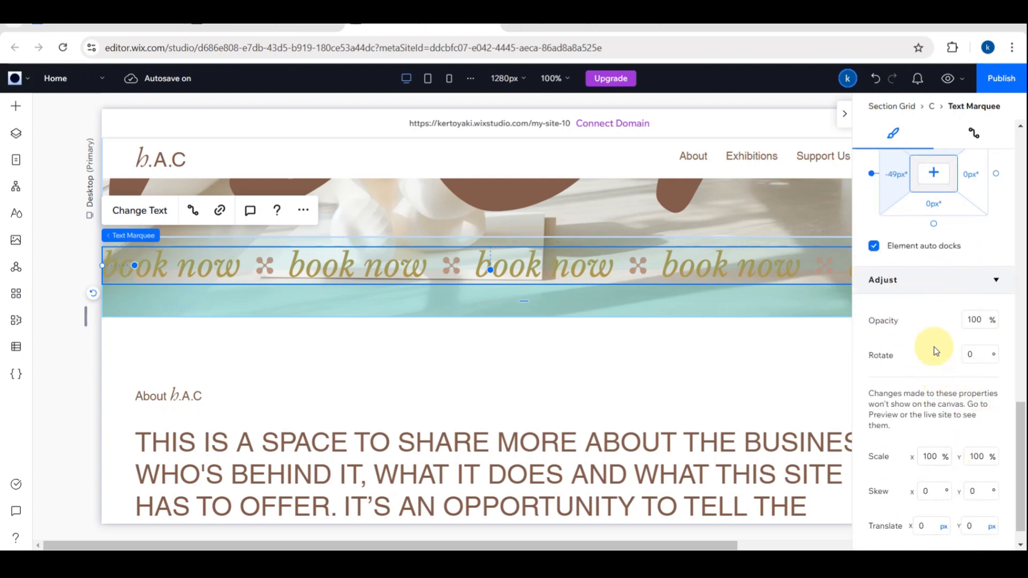
pyautogui.scroll(-1, 934, 346)
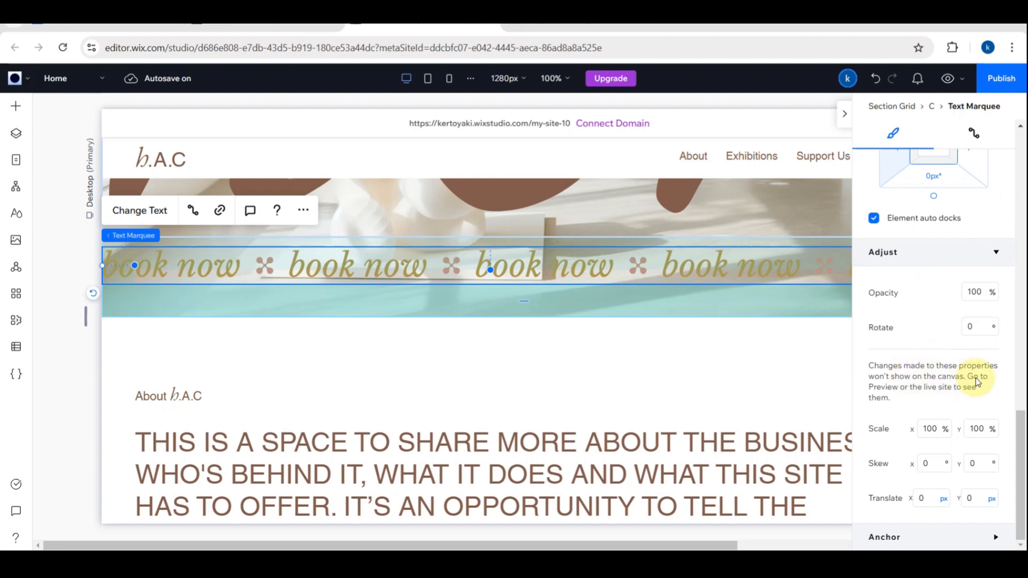
pyautogui.scroll(8, 971, 294)
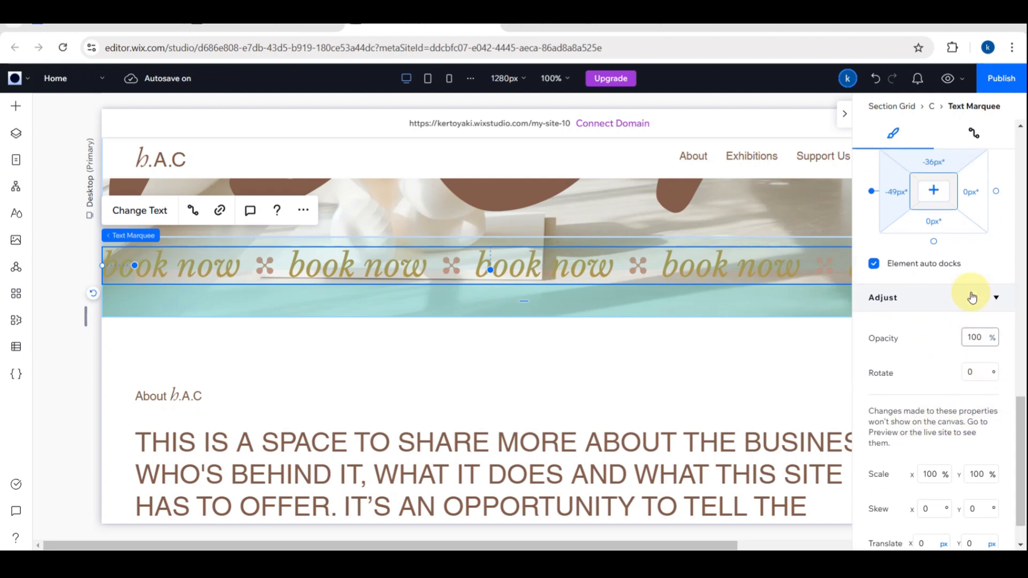
# - Set the marquee text's character spacing to 0.1 em, trying out wider spacing first
pyautogui.scroll(2, 971, 296)
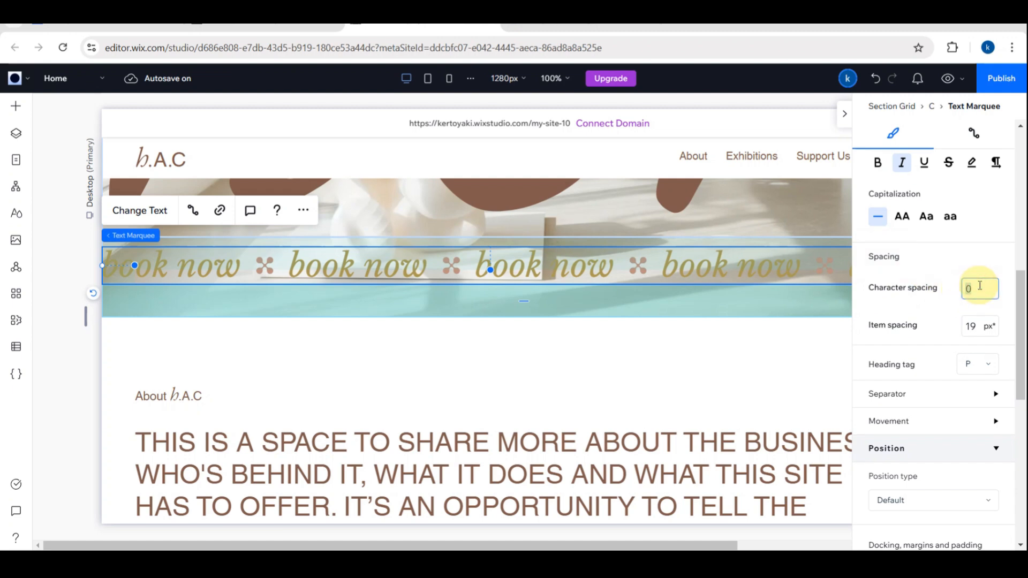
pyautogui.write('2')
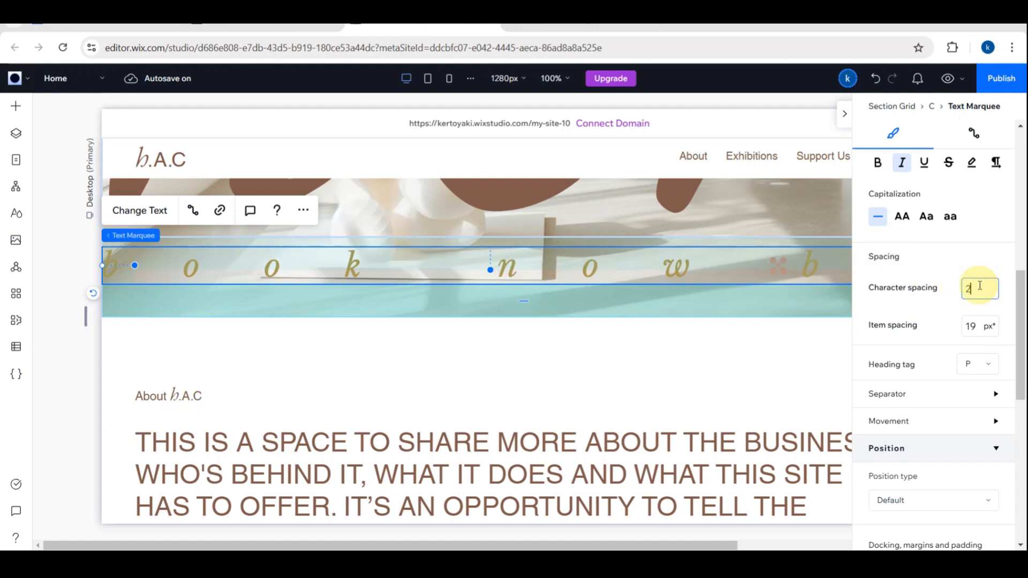
pyautogui.press('BackSpace')
pyautogui.write('1')
pyautogui.press('BackSpace')
pyautogui.write('01')
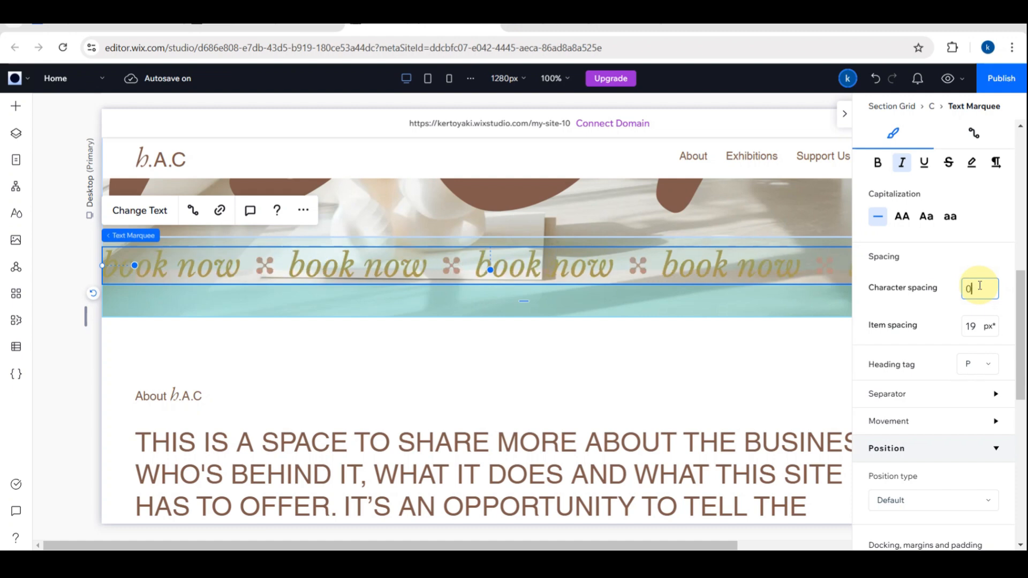
pyautogui.press('BackSpace')
pyautogui.write('0')
pyautogui.write('.0')
pyautogui.press('BackSpace')
pyautogui.write('1')
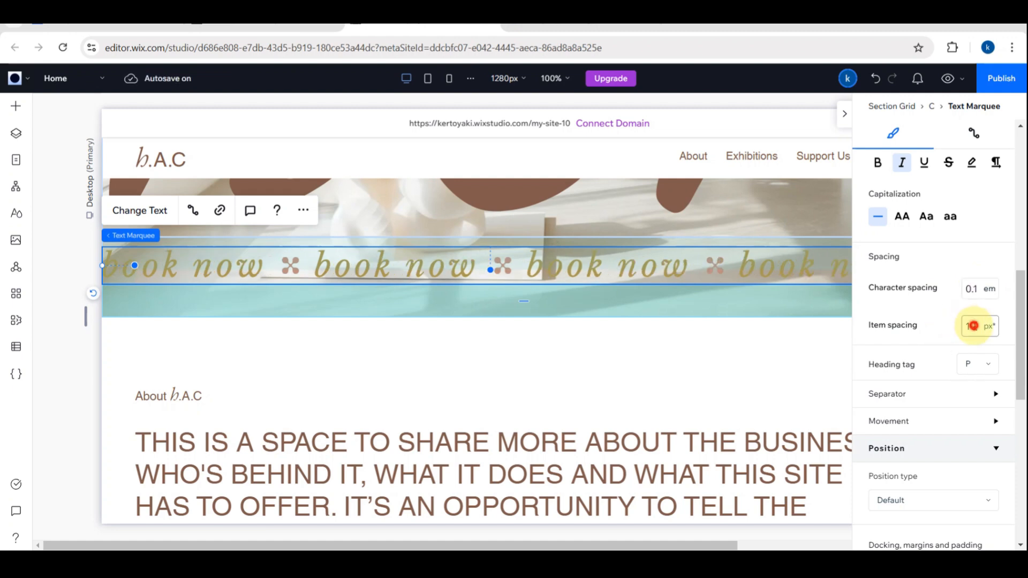
# - Set the spacing between the marquee's items to 20 px
pyautogui.click(973, 326)
pyautogui.write('20')
pyautogui.press('Return')
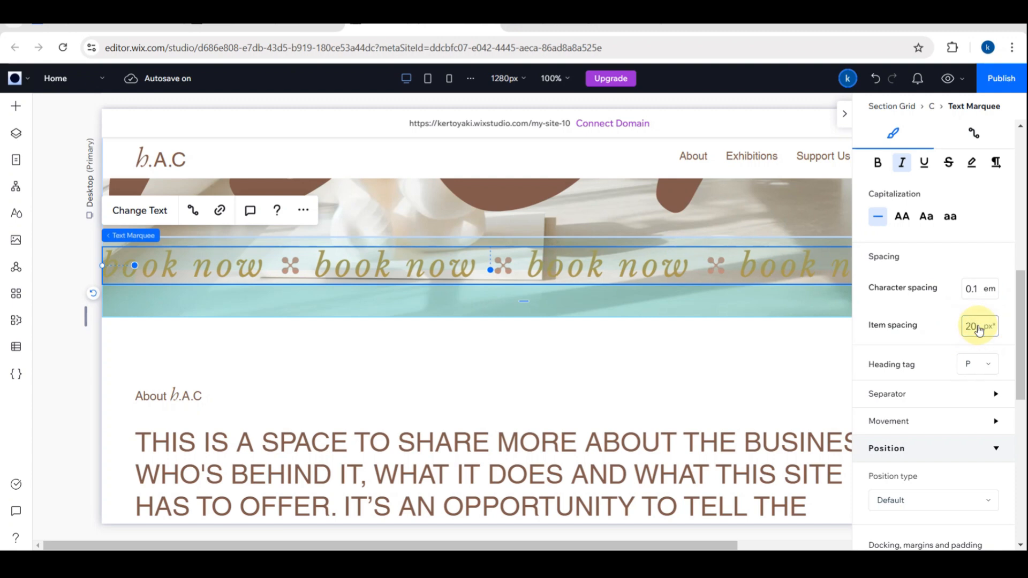
# - Try the uppercase, title case and lowercase options on the marquee text and settle on uppercase
pyautogui.scroll(3, 979, 329)
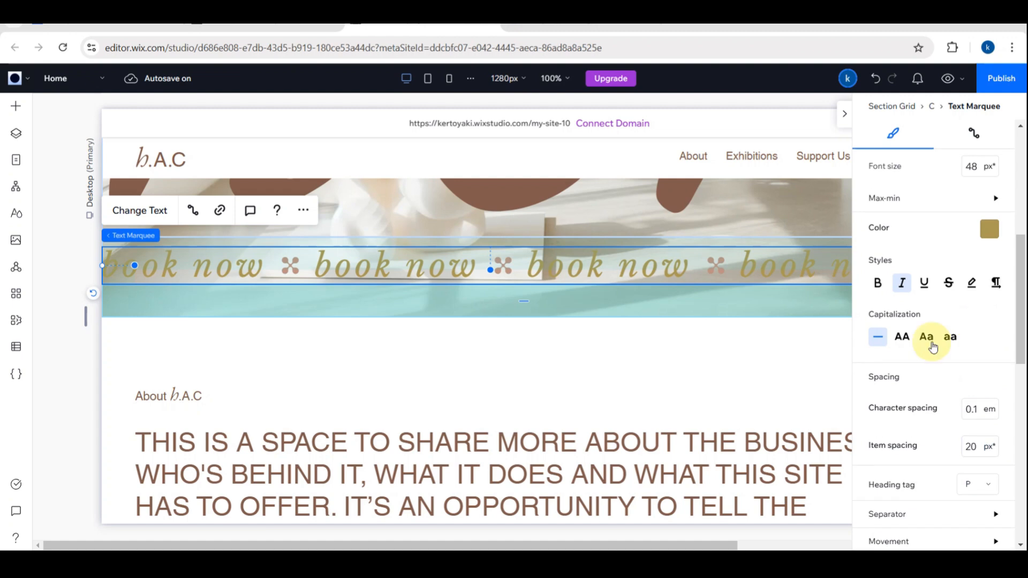
pyautogui.click(901, 337)
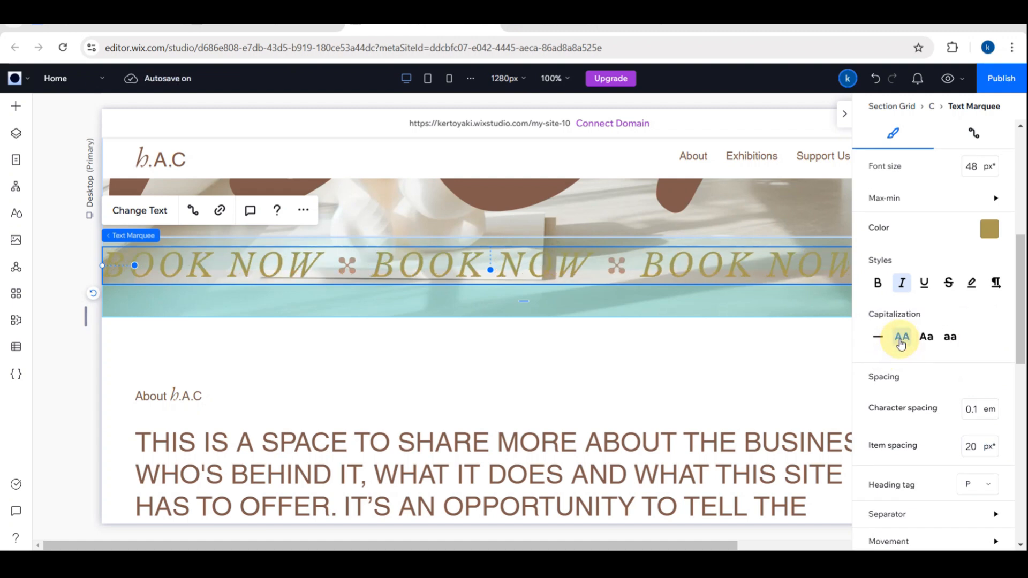
pyautogui.click(933, 337)
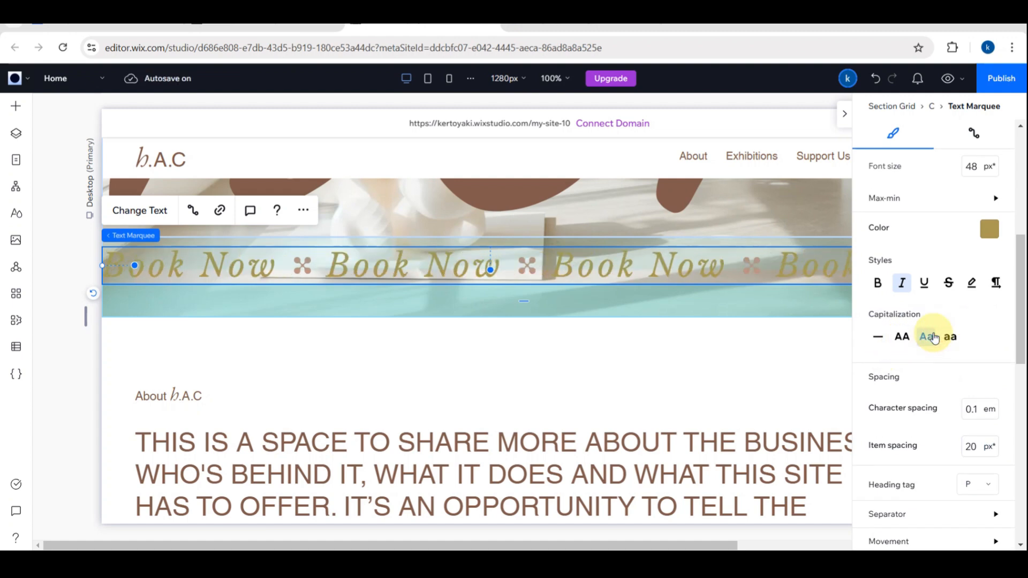
pyautogui.click(949, 338)
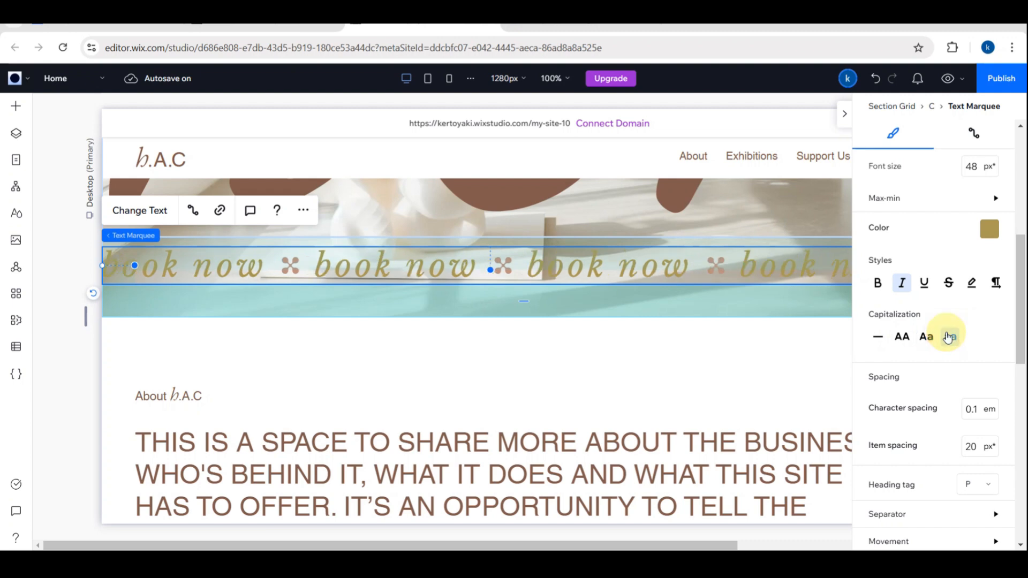
pyautogui.click(904, 338)
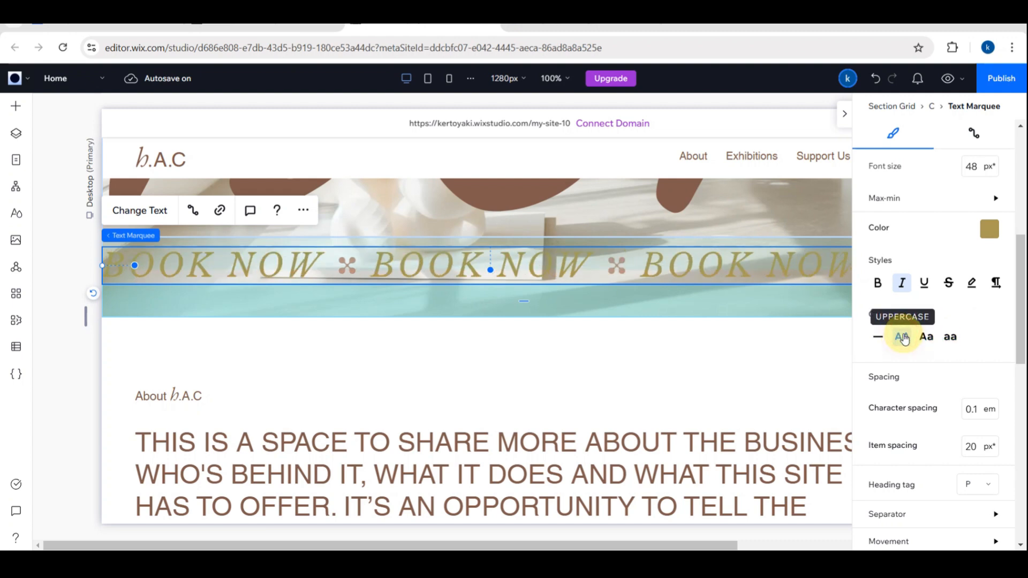
# - Make the marquee text bold and remove its italic style
pyautogui.click(880, 282)
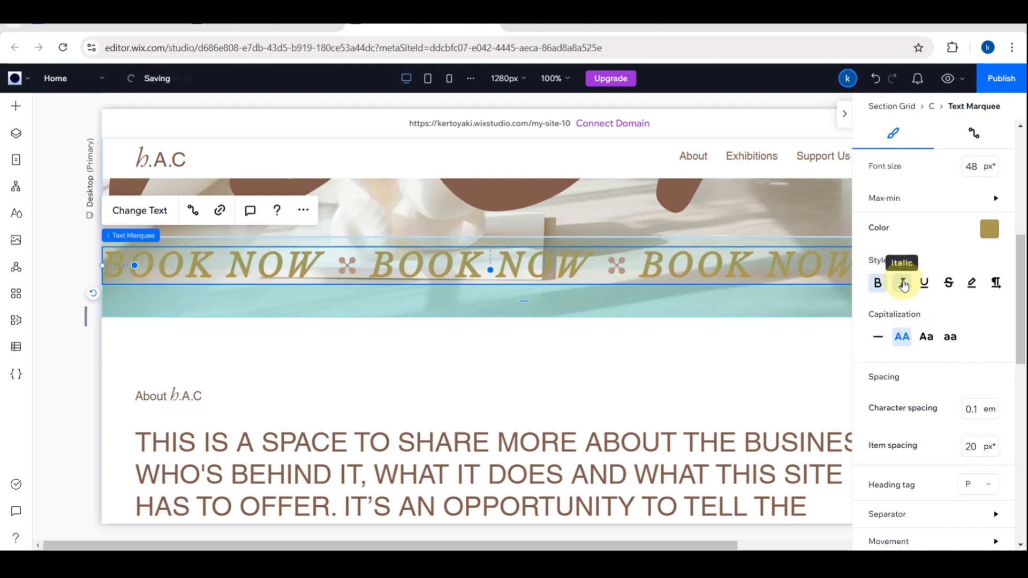
pyautogui.click(904, 285)
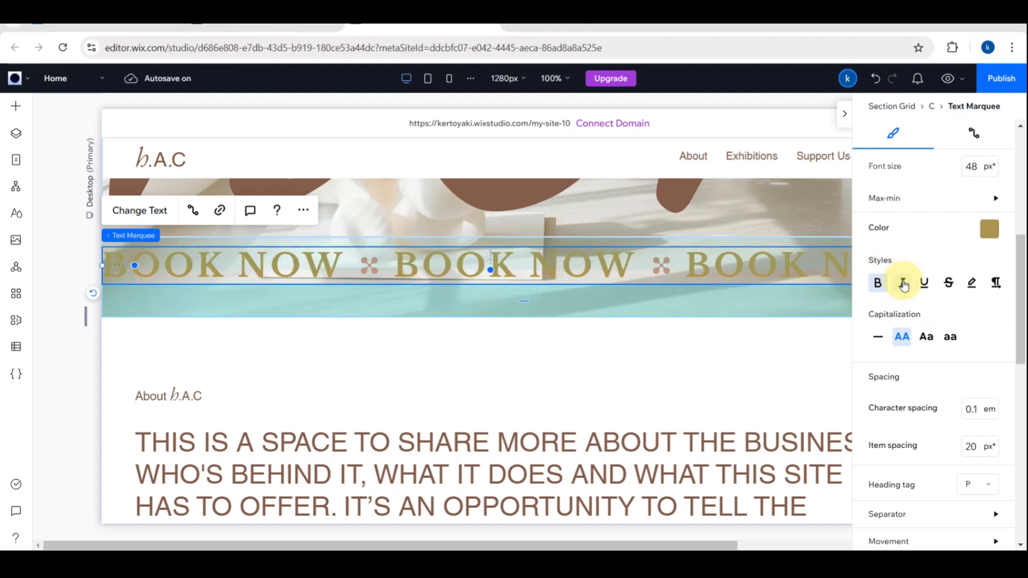
pyautogui.click(904, 285)
pyautogui.click(904, 285)
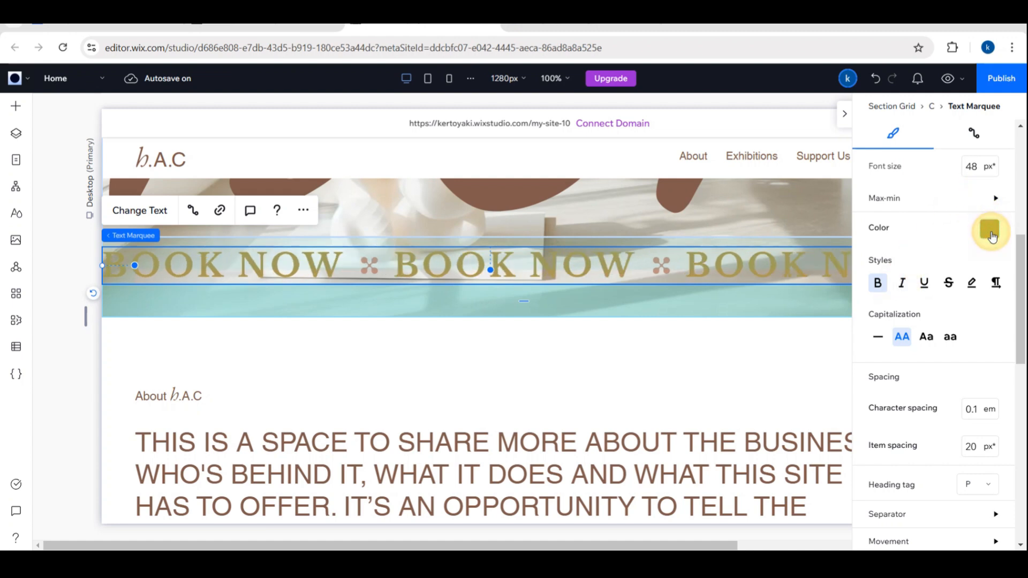
# - Set the marquee text colour to theme Color 4 (#976A59), trying theme Color 3 first
pyautogui.click(990, 230)
pyautogui.click(938, 385)
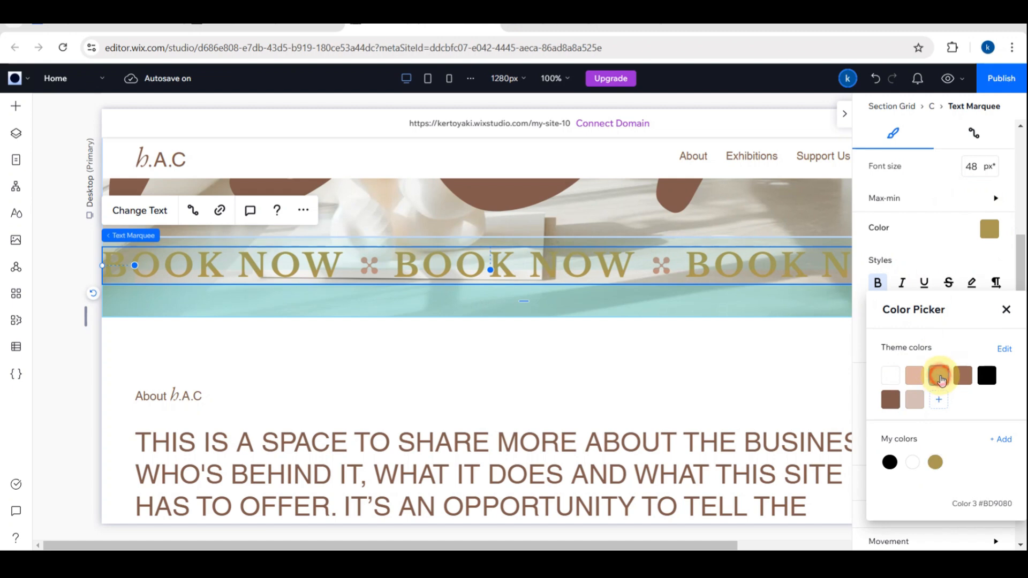
pyautogui.click(963, 376)
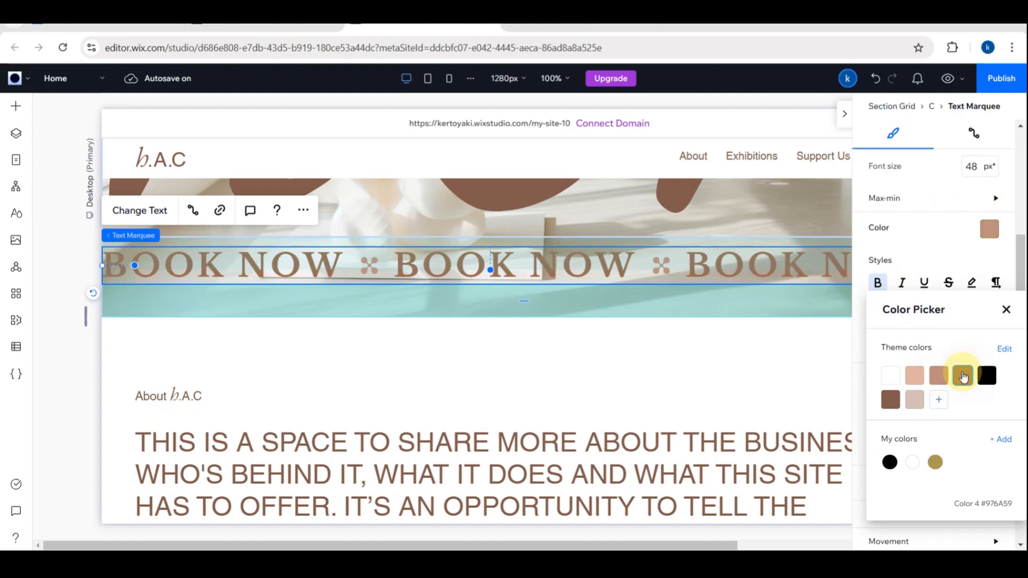
pyautogui.click(1007, 311)
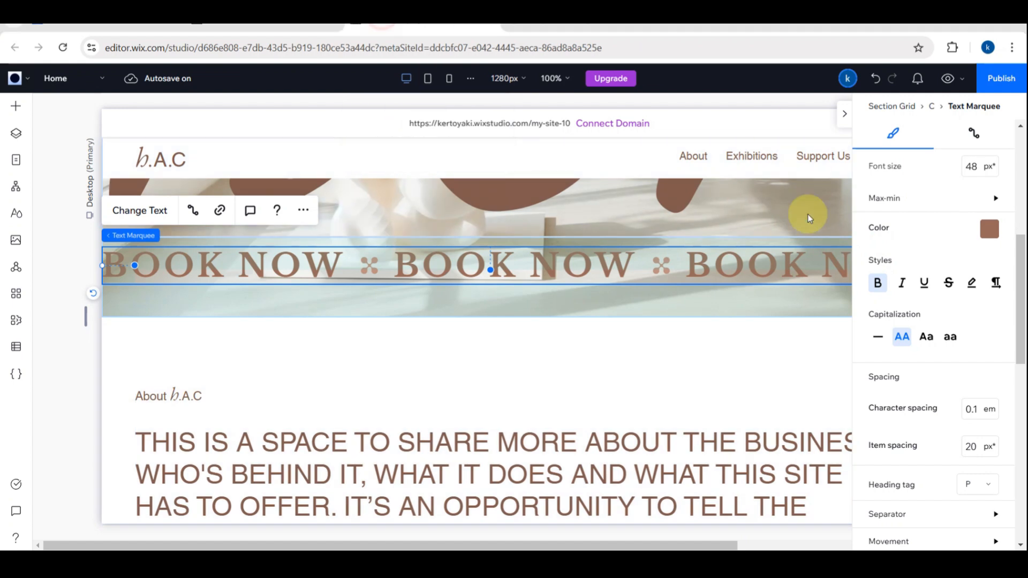
# - Change the marquee text's font to Maitree, trying Lulo Clean first and keeping the Paragraph 1 theme
pyautogui.scroll(3, 912, 198)
pyautogui.scroll(1, 913, 197)
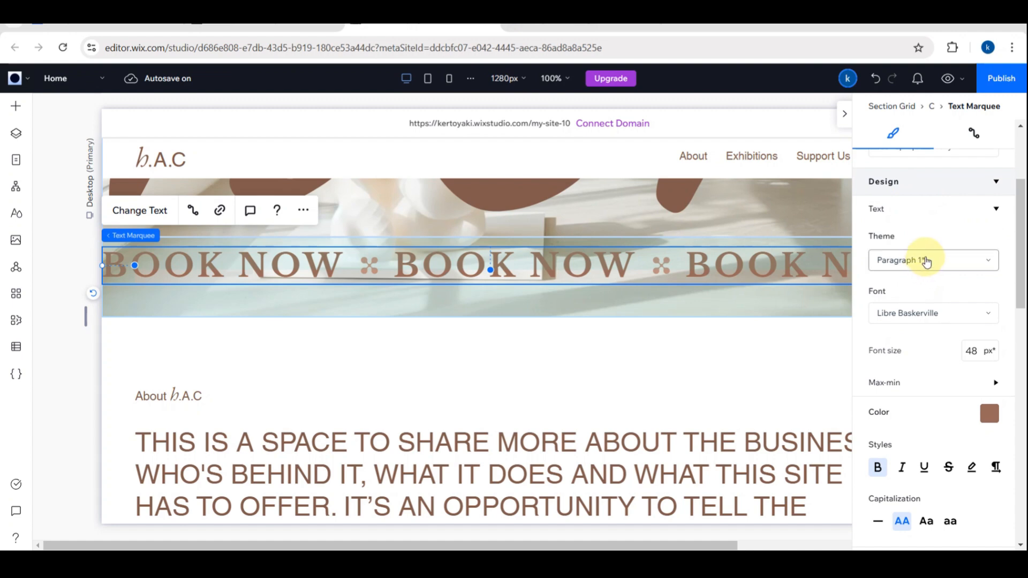
pyautogui.scroll(-1, 927, 261)
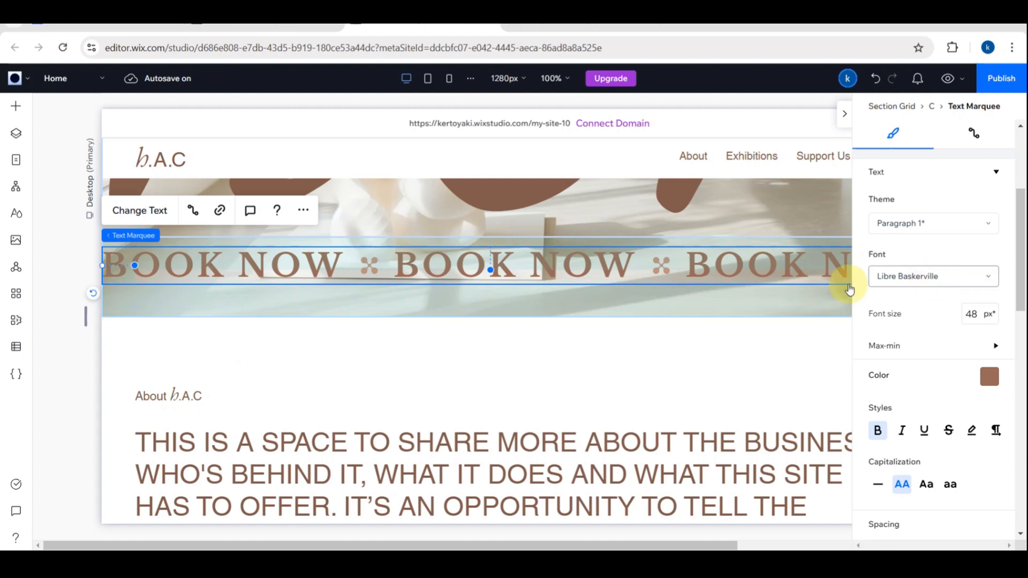
pyautogui.click(905, 275)
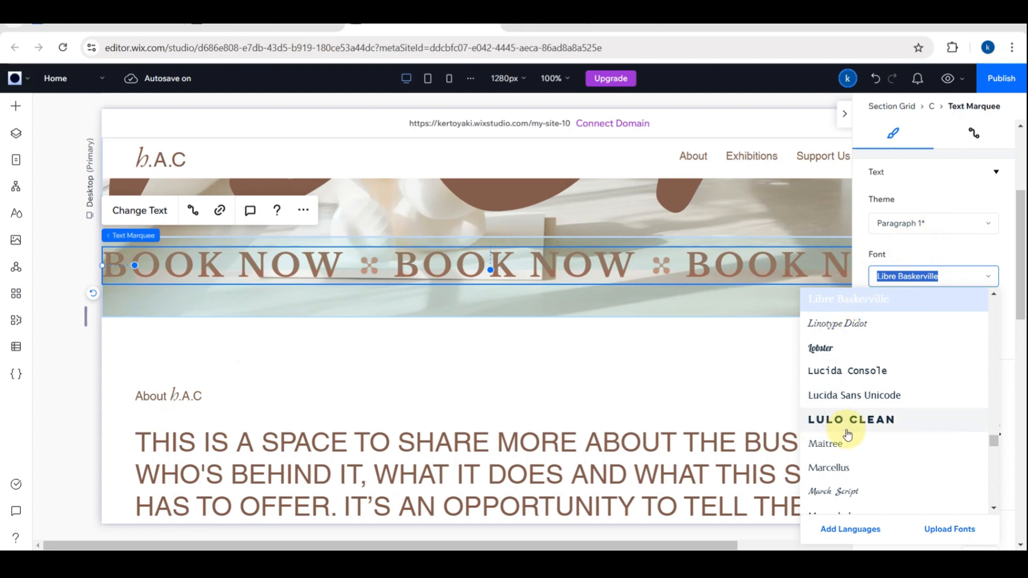
pyautogui.scroll(-3, 849, 431)
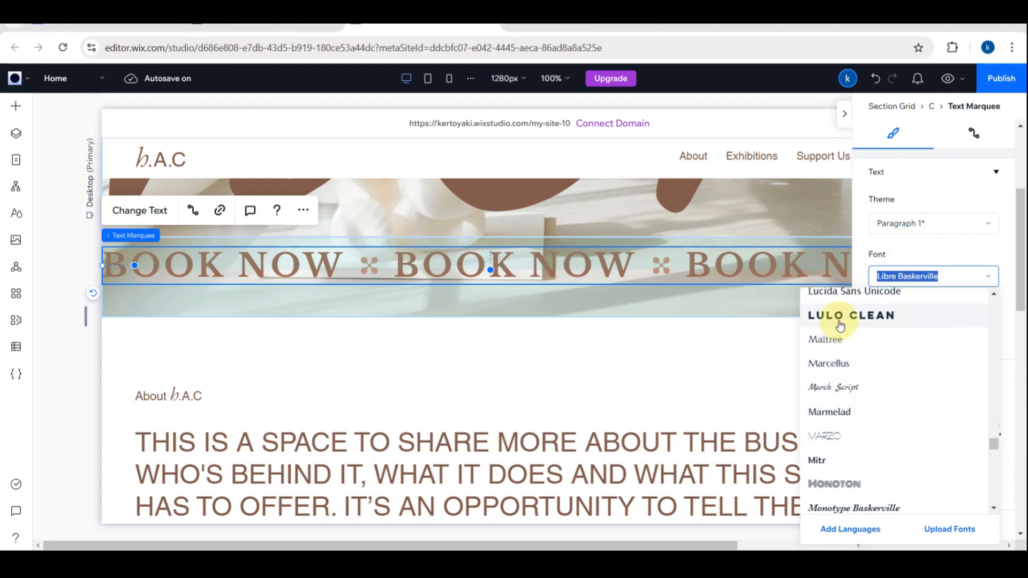
pyautogui.click(839, 317)
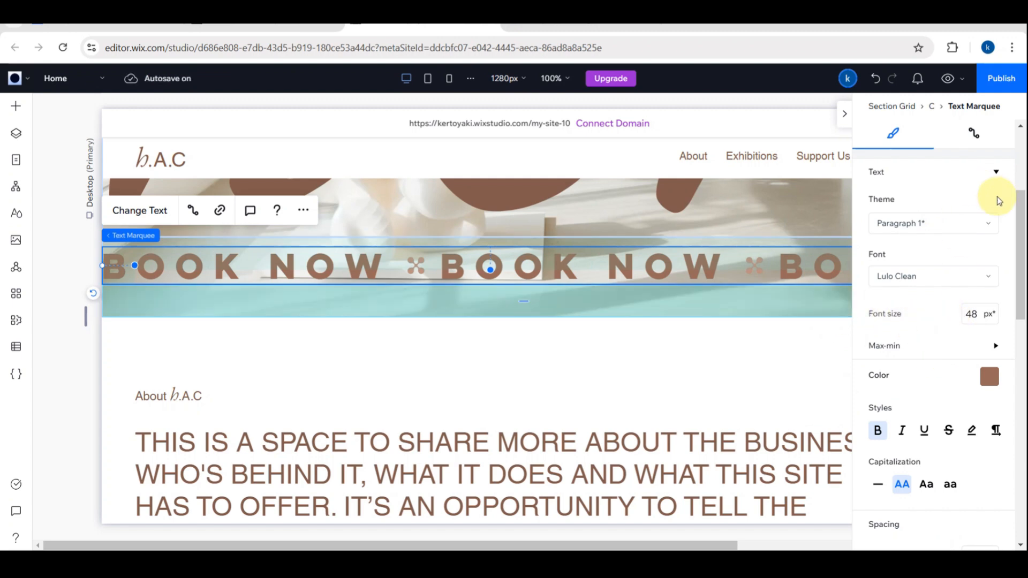
pyautogui.click(989, 225)
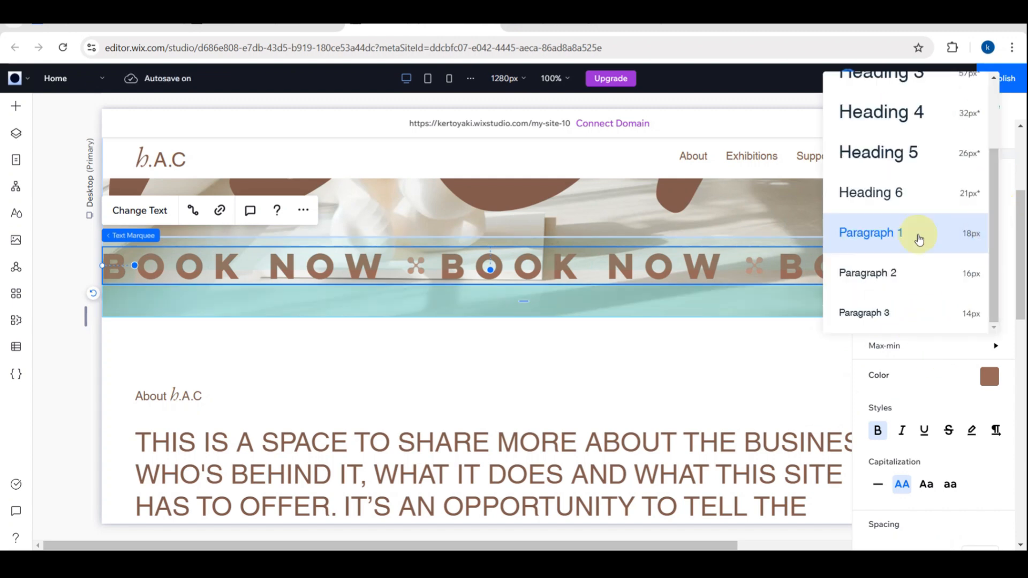
pyautogui.click(791, 341)
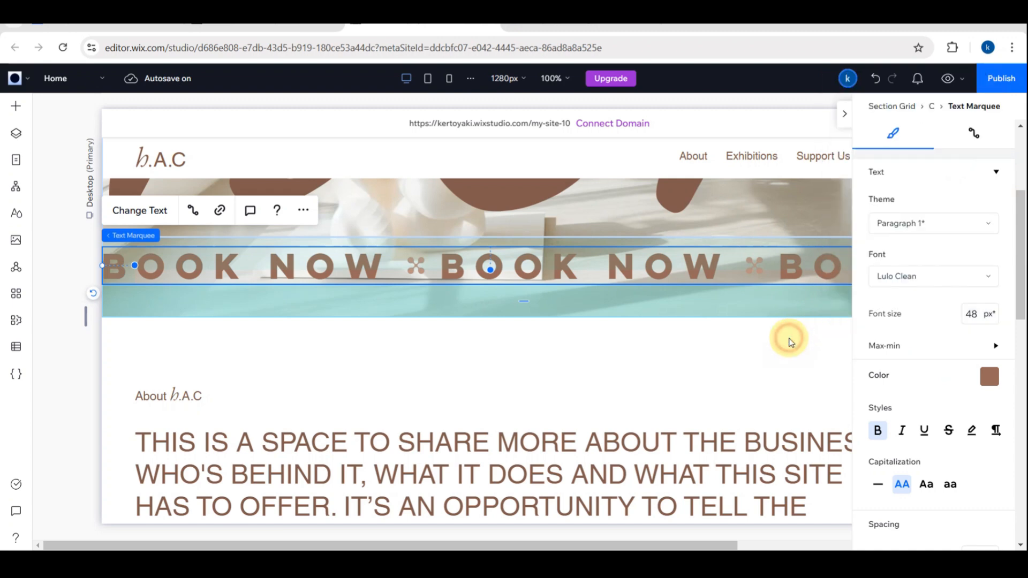
pyautogui.click(988, 276)
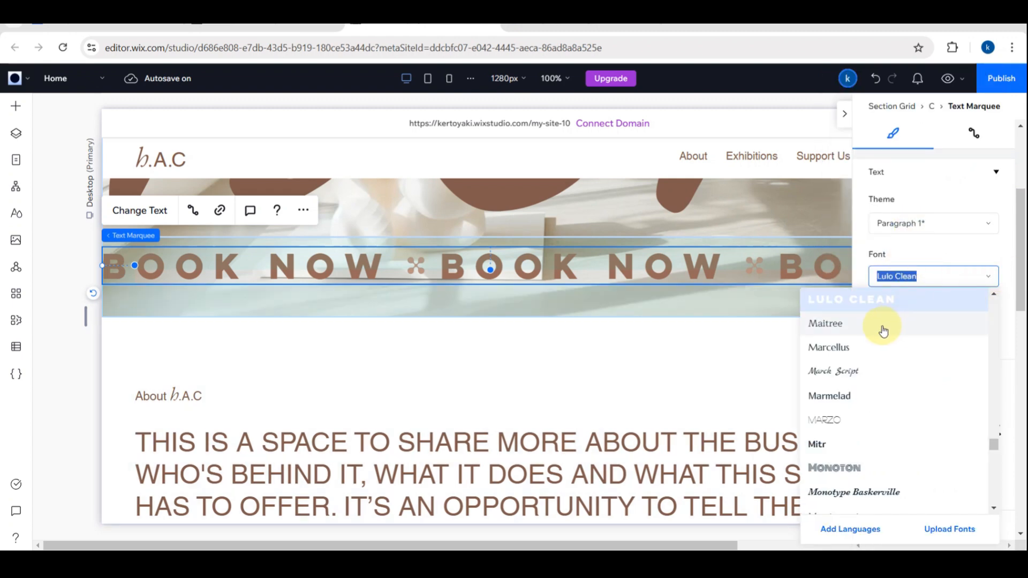
pyautogui.click(882, 326)
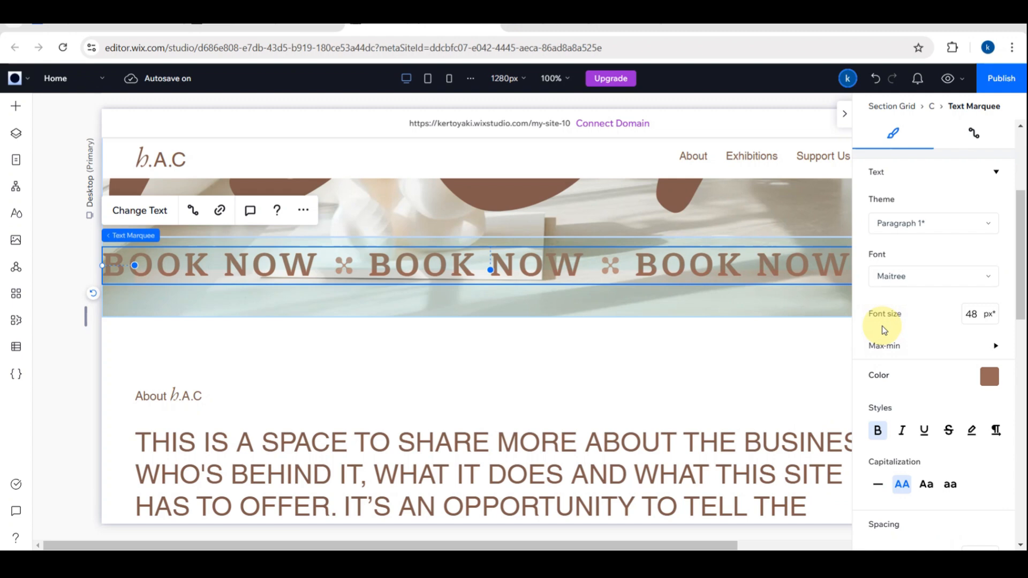
pyautogui.click(690, 341)
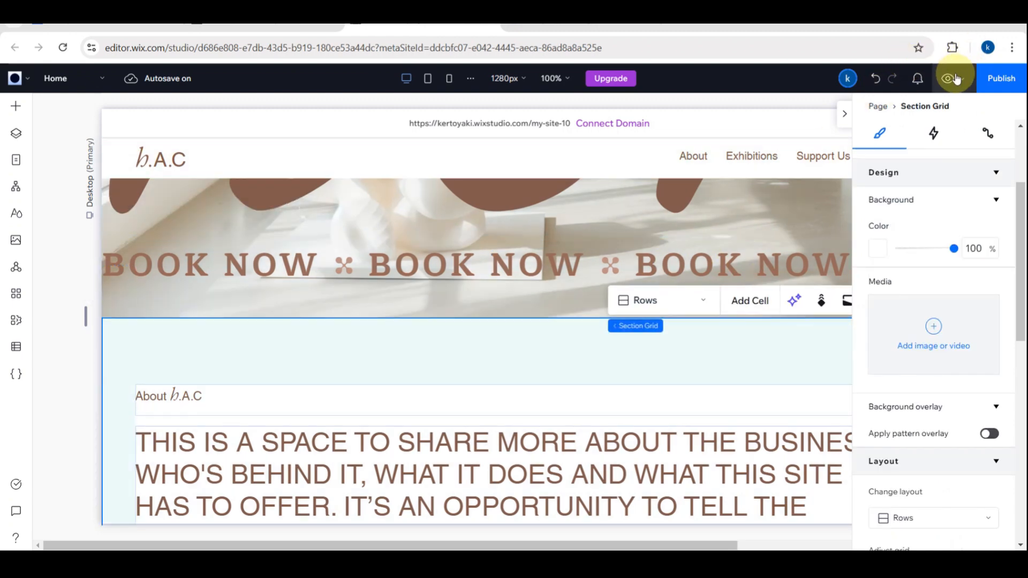
# - Preview the site and examine how the "BOOK NOW" marquee moves across the hero image
pyautogui.click(956, 79)
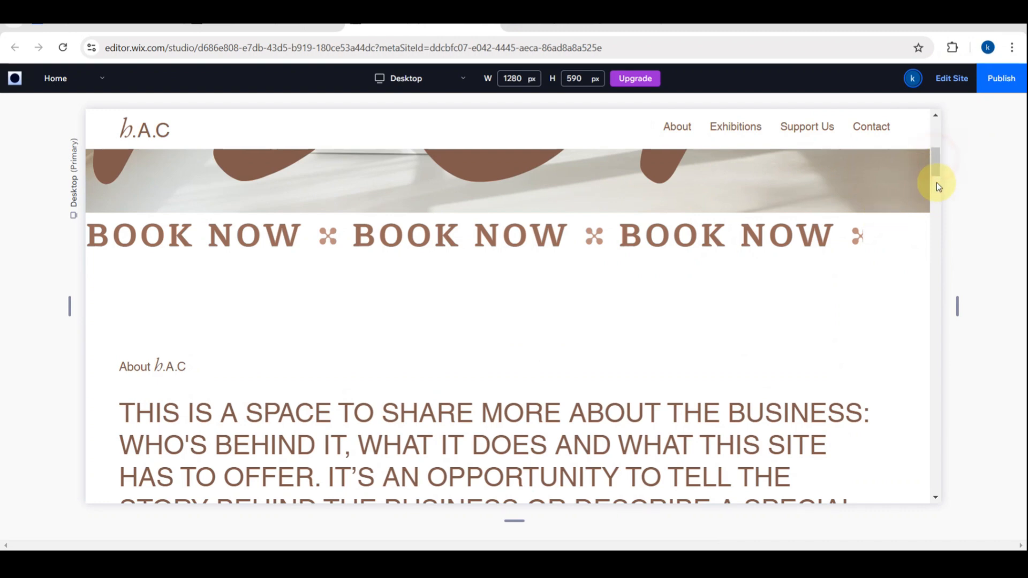
pyautogui.scroll(-2, 937, 192)
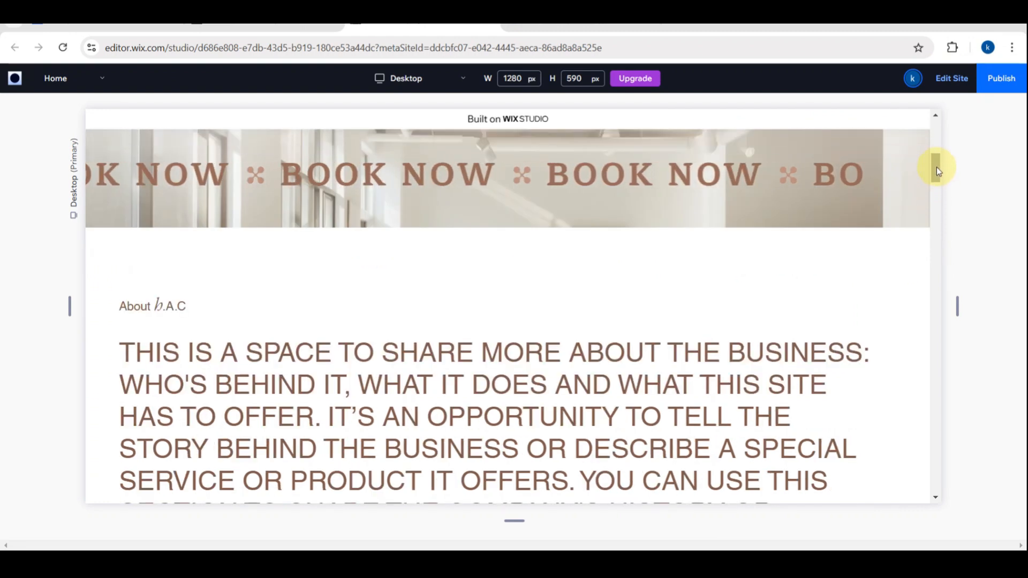
pyautogui.moveTo(936, 166)
pyautogui.mouseDown()
pyautogui.moveTo(936, 147)
pyautogui.moveTo(936, 161)
pyautogui.mouseUp()
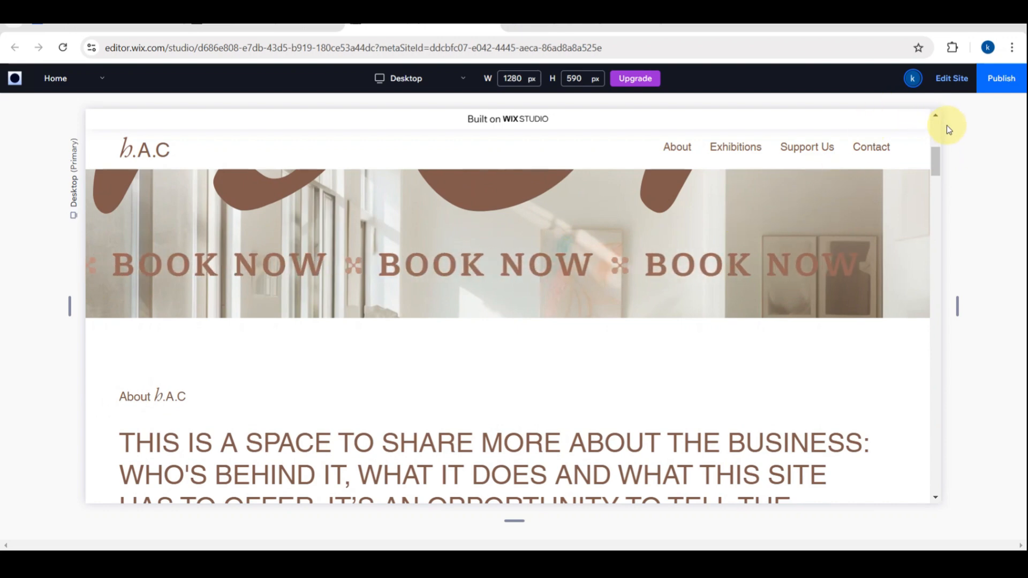
pyautogui.click(935, 158)
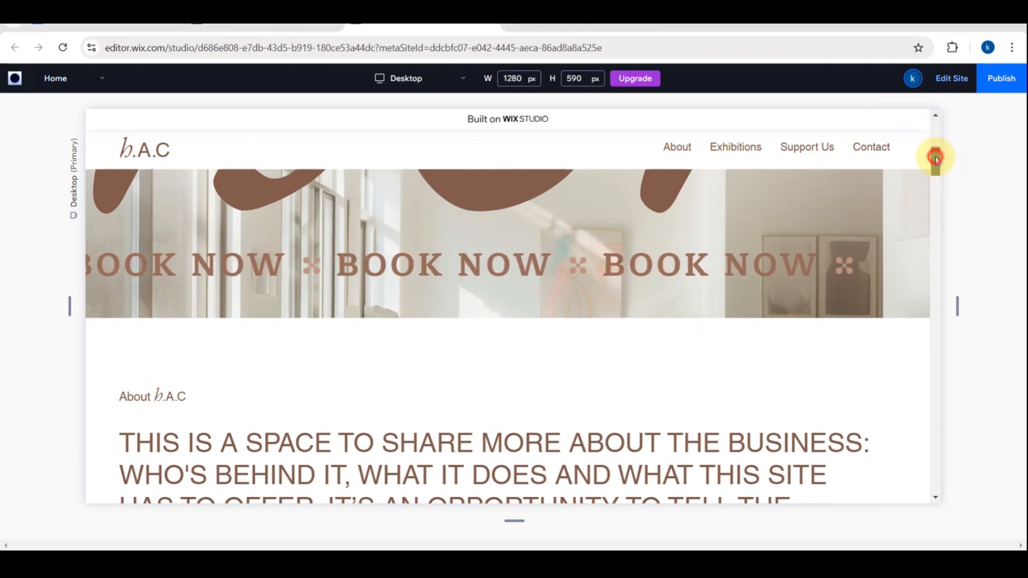
pyautogui.moveTo(936, 158)
pyautogui.mouseDown()
pyautogui.moveTo(937, 134)
pyautogui.moveTo(938, 146)
pyautogui.mouseUp()
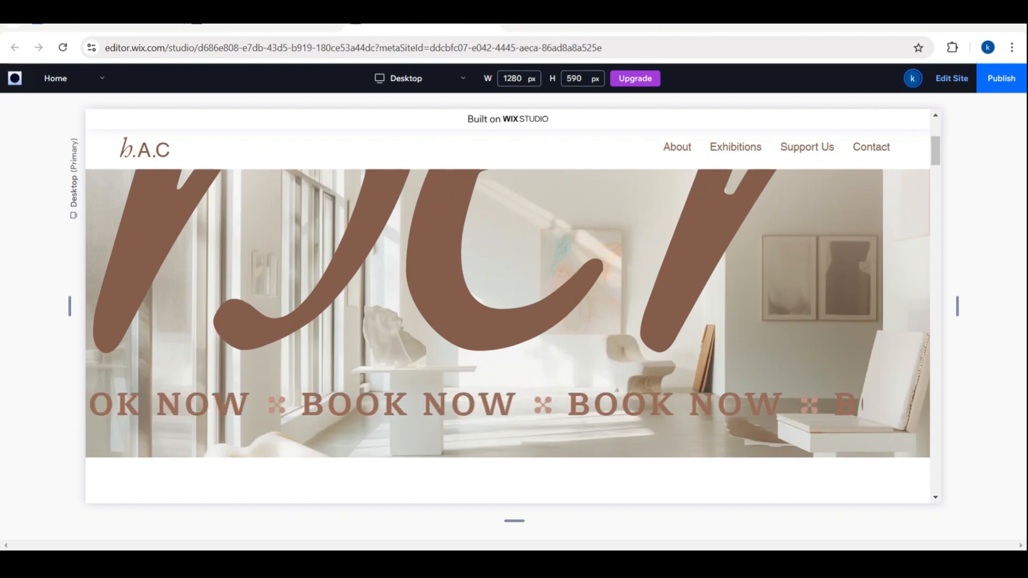
# - Publish the site on the free Wix Studio domain with the address ending my-site-10
pyautogui.click(1000, 80)
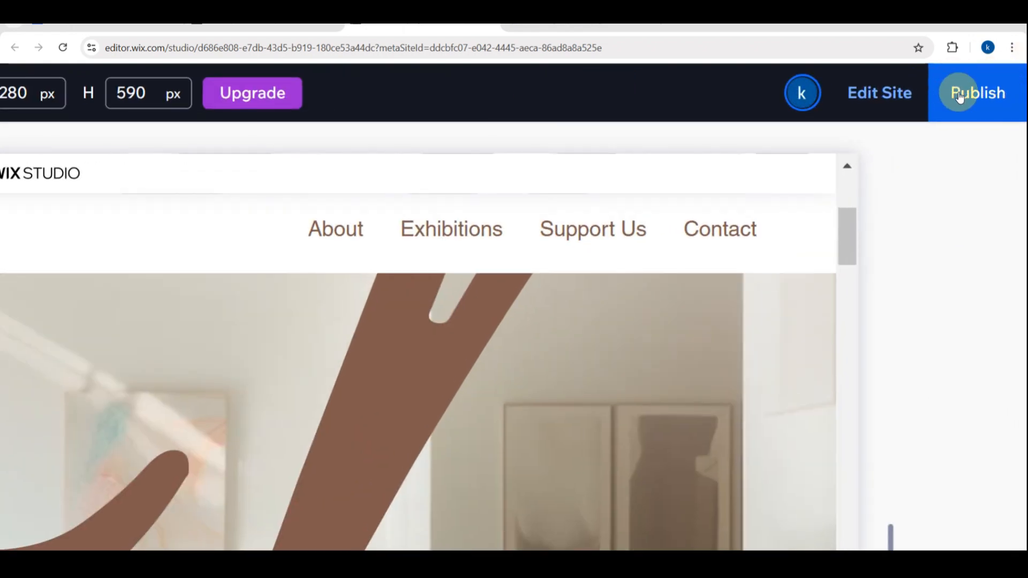
pyautogui.click(958, 95)
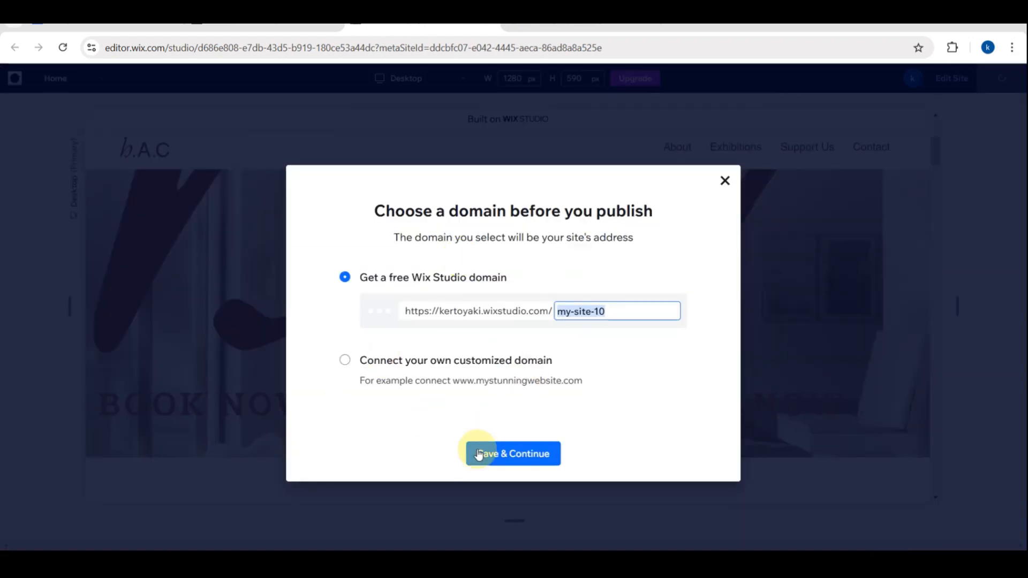
pyautogui.click(504, 456)
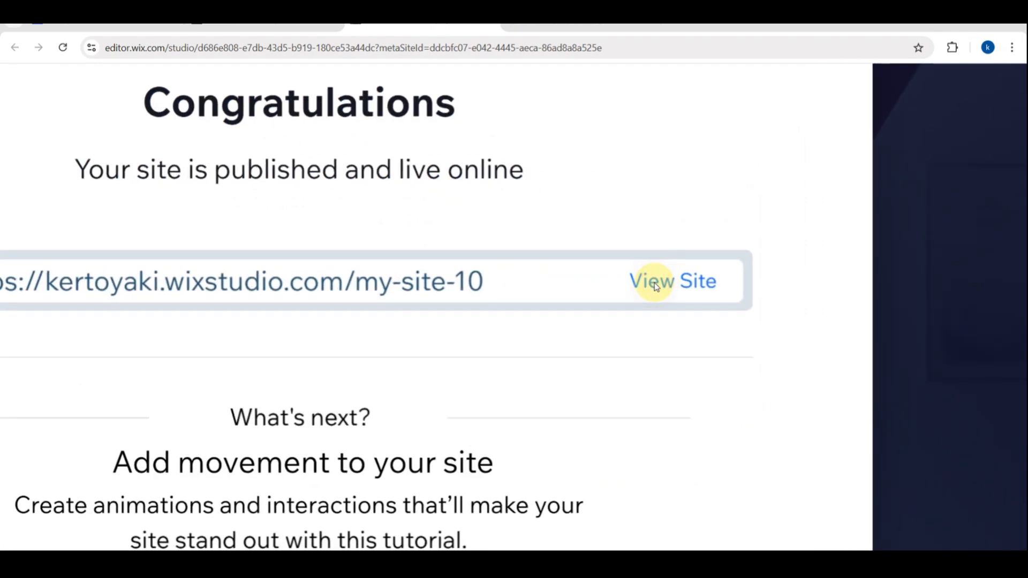
# - View the published site and examine the scrolling "BOOK NOW" marquee on the live home page
pyautogui.click(657, 287)
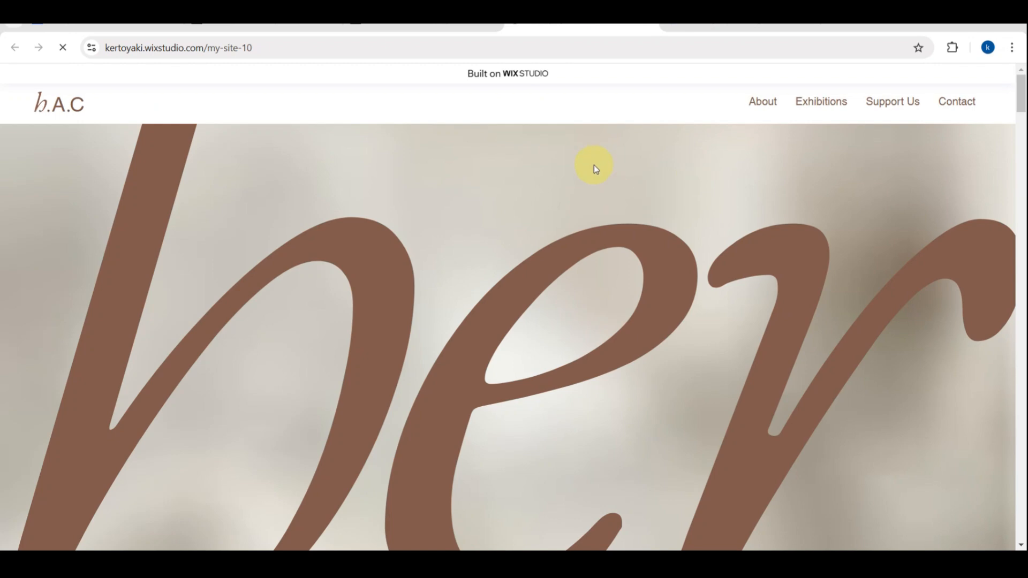
pyautogui.scroll(-3, 591, 234)
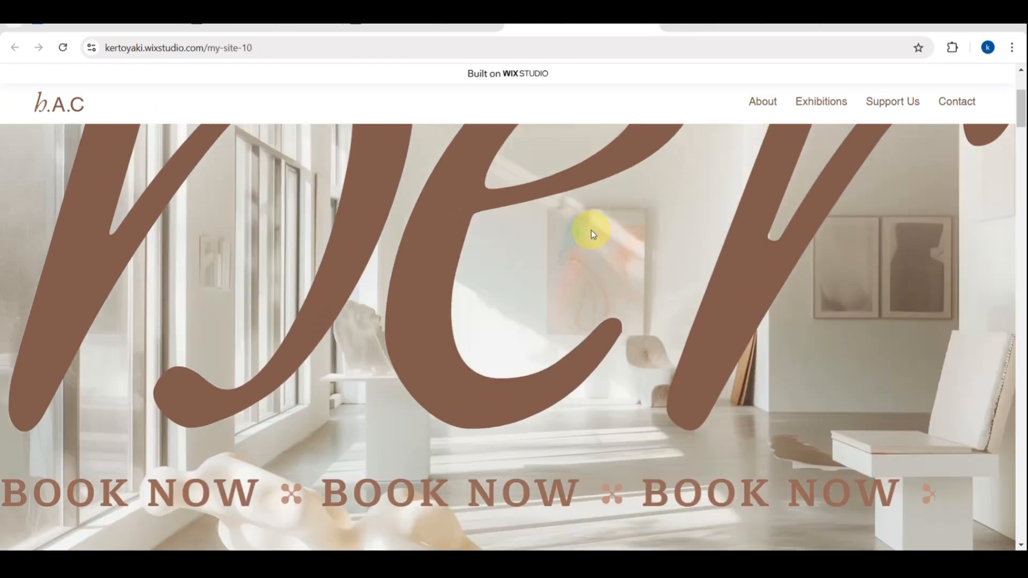
pyautogui.scroll(3, 602, 269)
pyautogui.scroll(-3, 602, 269)
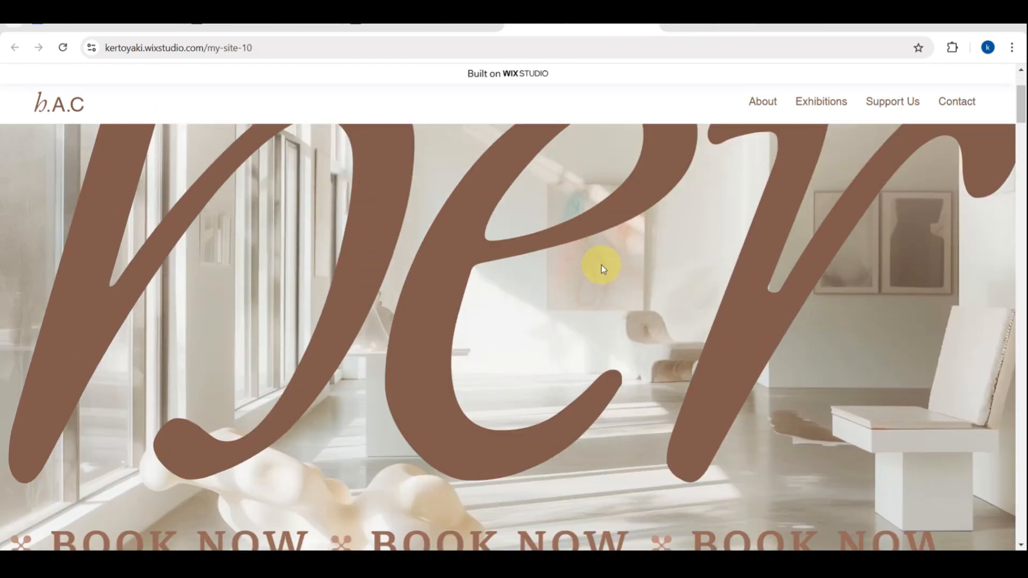
pyautogui.scroll(-3, 602, 267)
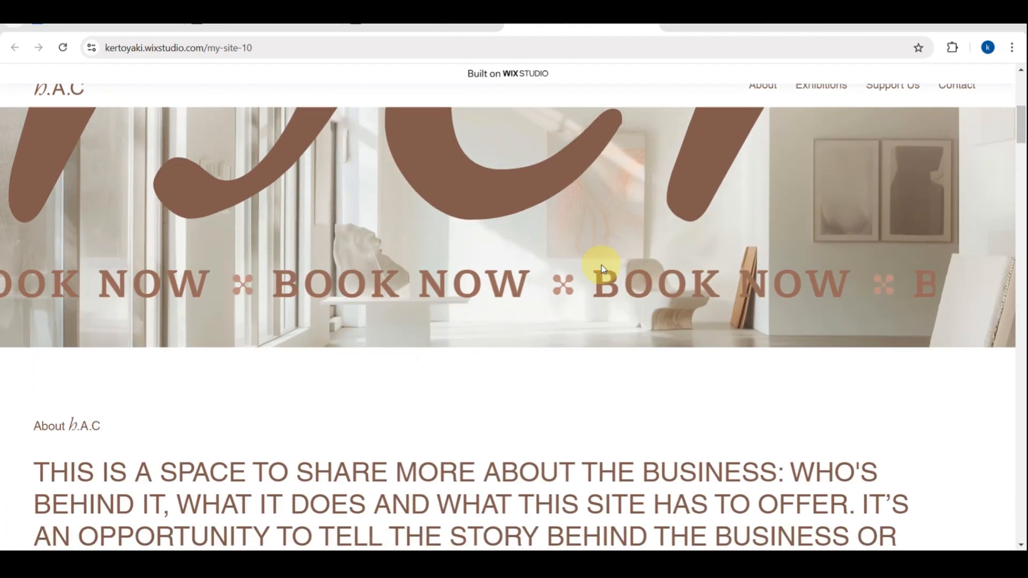
pyautogui.scroll(1, 602, 265)
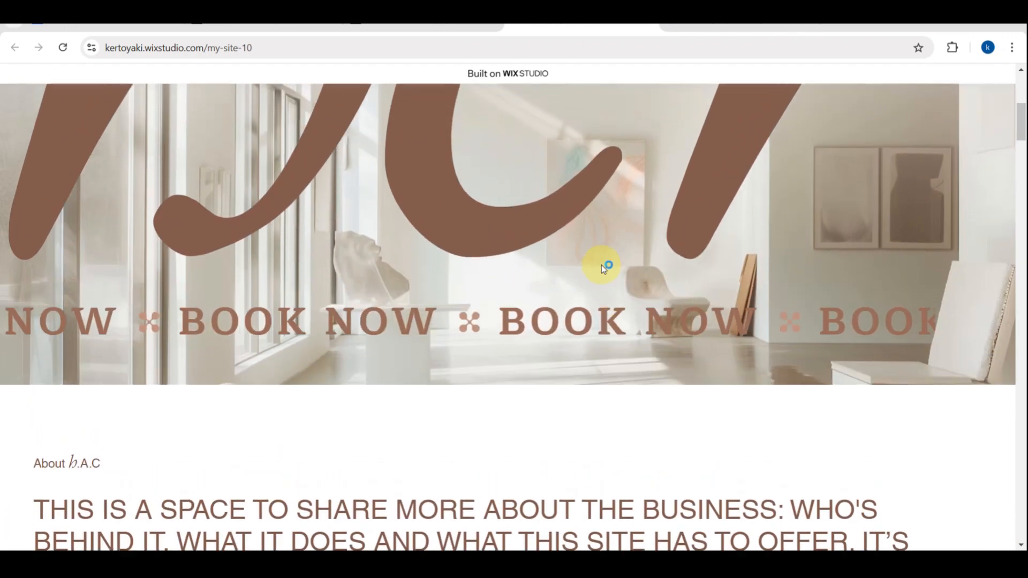
pyautogui.scroll(3, 603, 270)
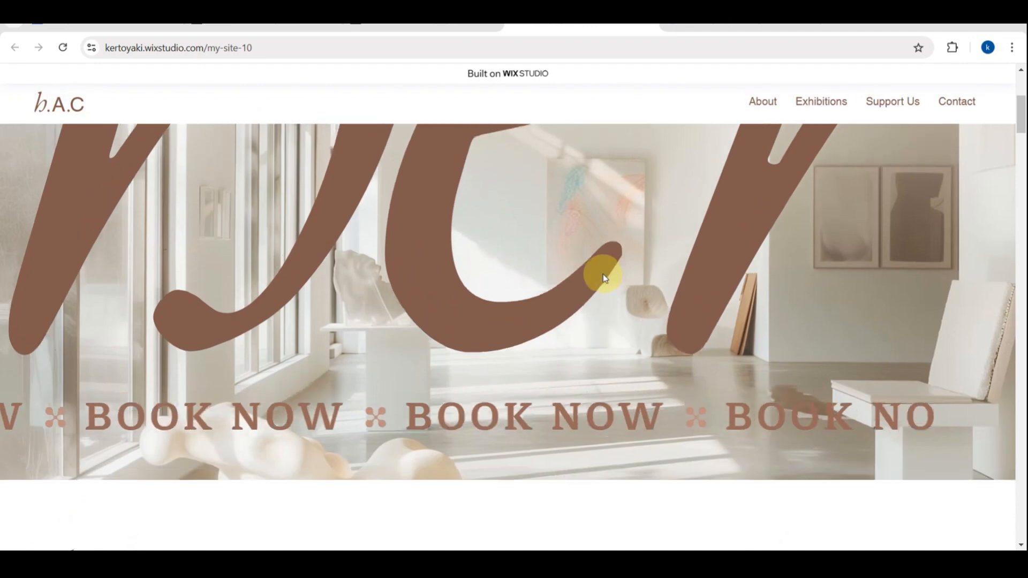